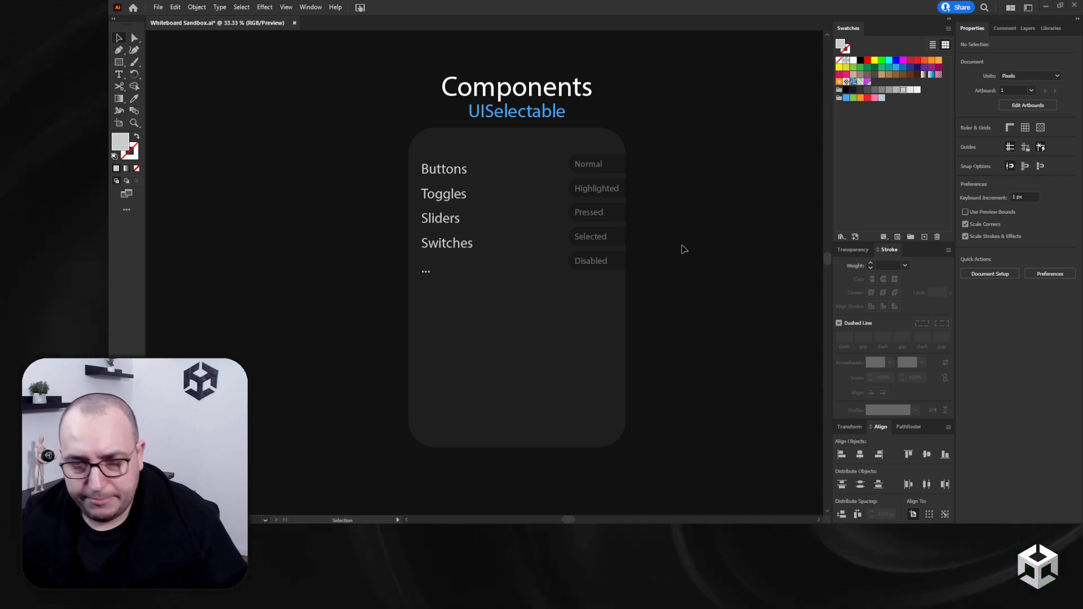
Pan the canvas left with the Hand tool to reveal the Containers artboard
{"action": "left_click_drag", "start_coordinate": [725, 230], "coordinate": [188, 232]}
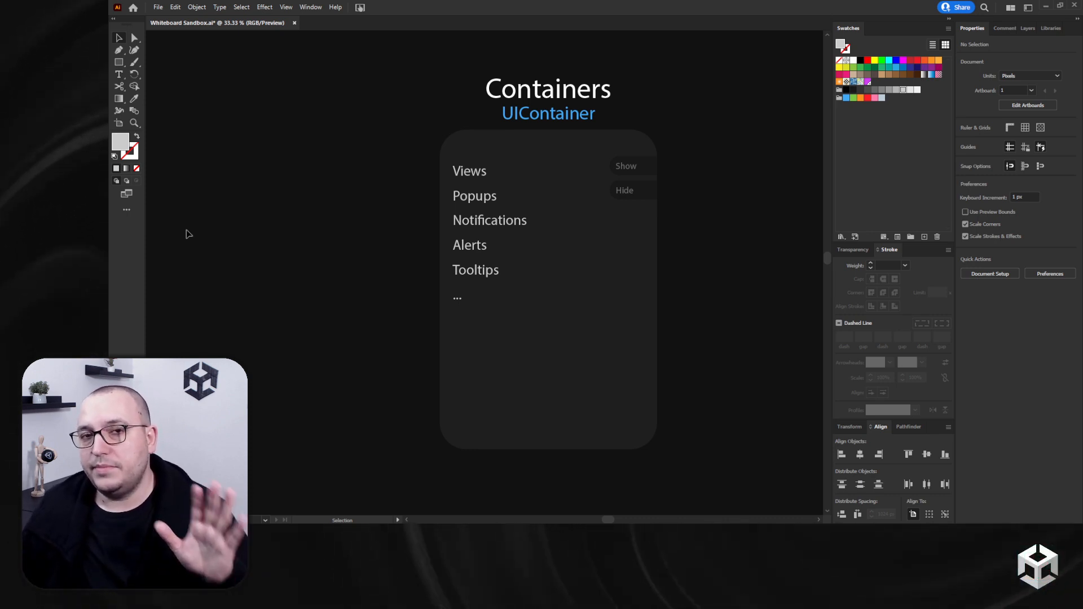
{"action": "key", "text": "space"}
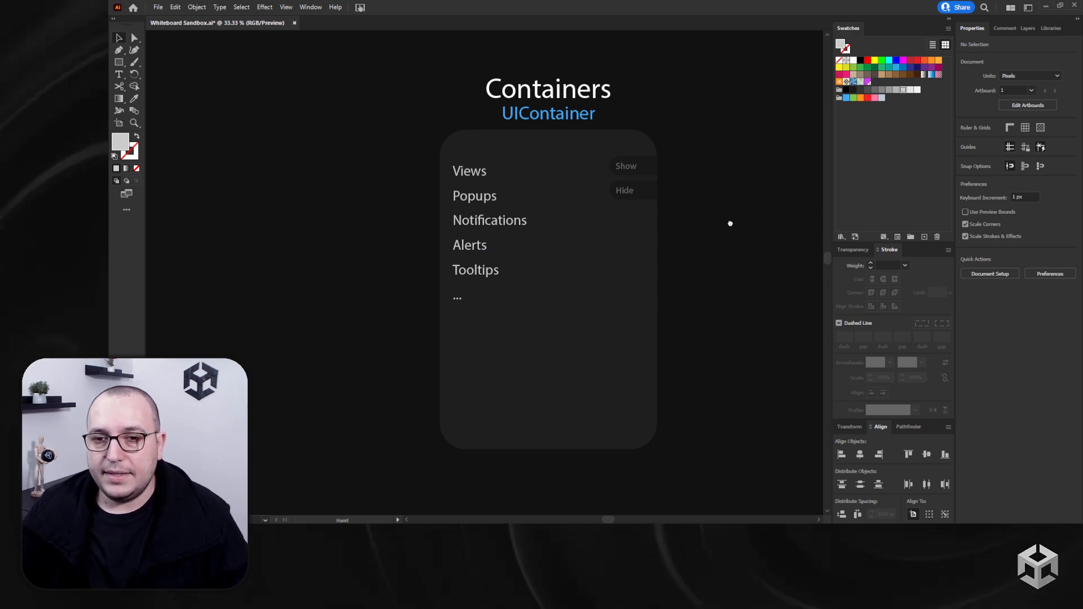
Drag the Components and Content groups toward Containers and deselect on empty canvas
{"action": "mouse_move", "coordinate": [729, 223]}
{"action": "left_mouse_down"}
{"action": "mouse_move", "coordinate": [251, 211]}
{"action": "mouse_move", "coordinate": [153, 235]}
{"action": "left_mouse_up"}
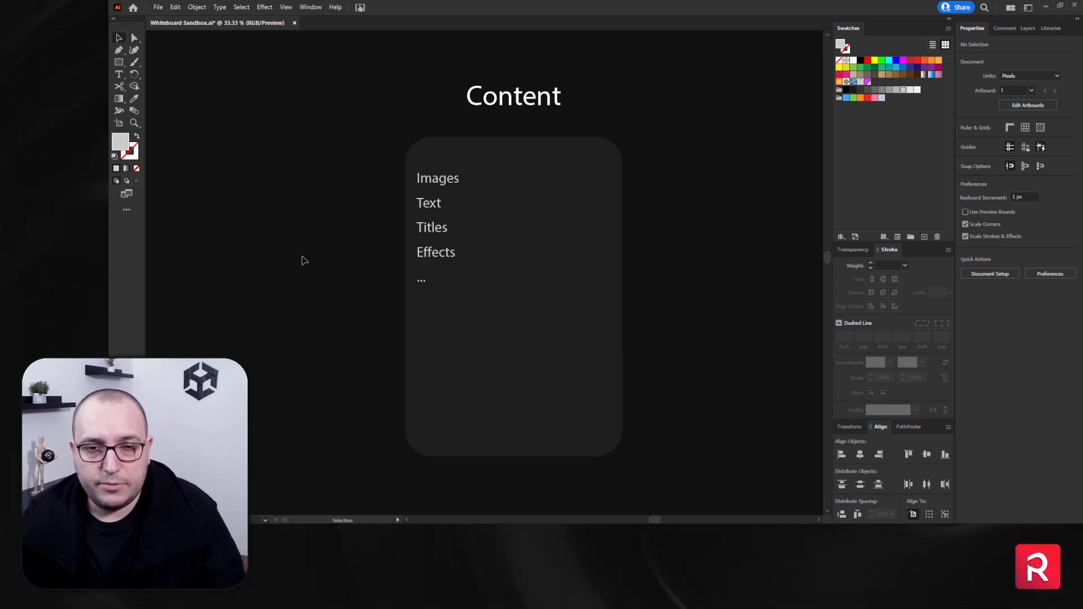
{"action": "scroll", "coordinate": [390, 245], "scroll_direction": "down", "scroll_amount": 1, "text": "alt"}
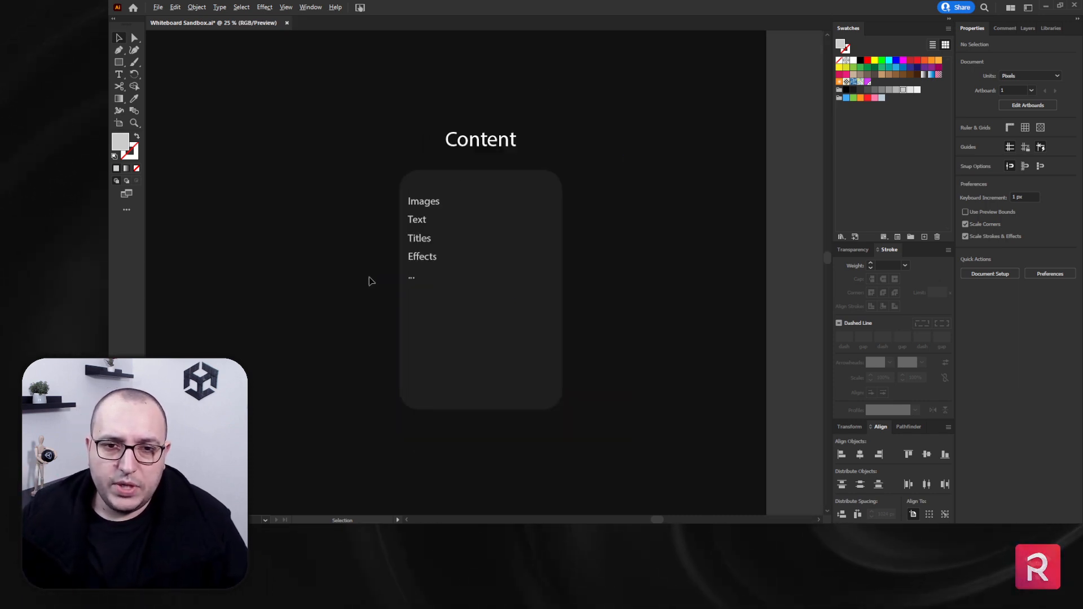
{"action": "scroll", "coordinate": [368, 280], "scroll_direction": "down", "scroll_amount": 2, "text": "alt"}
{"action": "scroll", "coordinate": [432, 288], "scroll_direction": "left", "scroll_amount": 3, "text": "ctrl"}
{"action": "scroll", "coordinate": [407, 246], "scroll_direction": "left", "scroll_amount": 1, "text": "ctrl"}
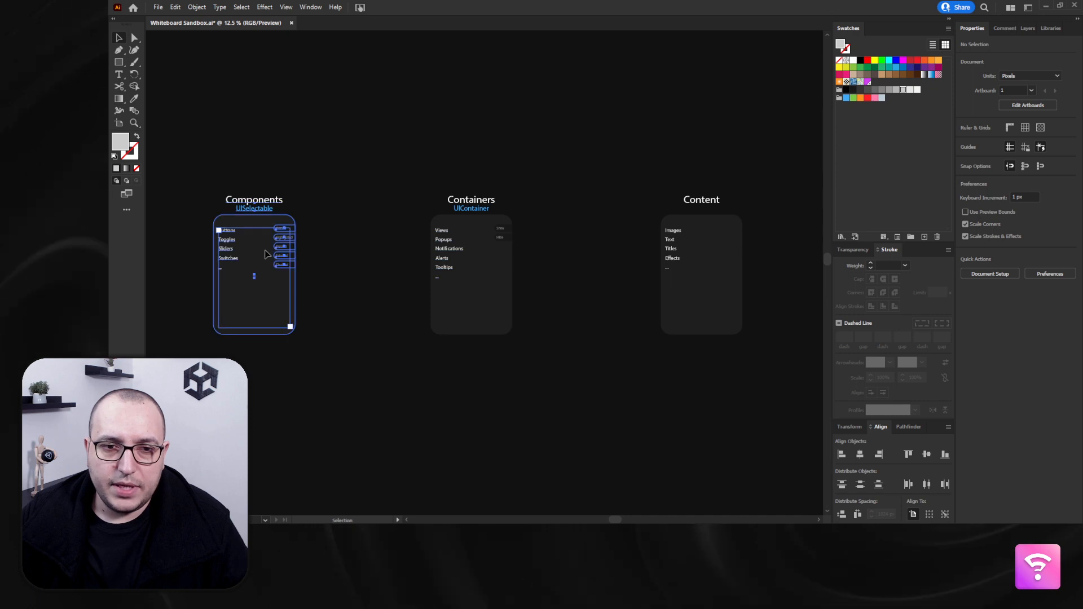
{"action": "left_click_drag", "start_coordinate": [265, 254], "coordinate": [368, 254]}
{"action": "left_click_drag", "start_coordinate": [696, 253], "coordinate": [574, 253]}
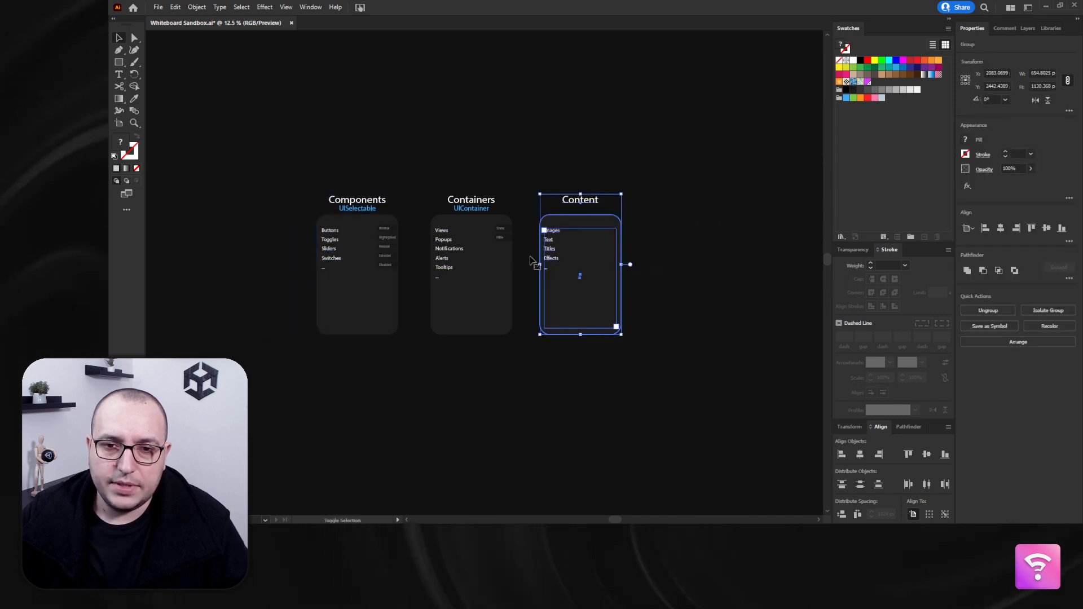
{"action": "scroll", "coordinate": [374, 257], "scroll_direction": "up", "scroll_amount": 2, "text": "alt"}
{"action": "scroll", "coordinate": [424, 186], "scroll_direction": "right", "scroll_amount": 1, "text": "ctrl"}
{"action": "left_click", "coordinate": [416, 131]}
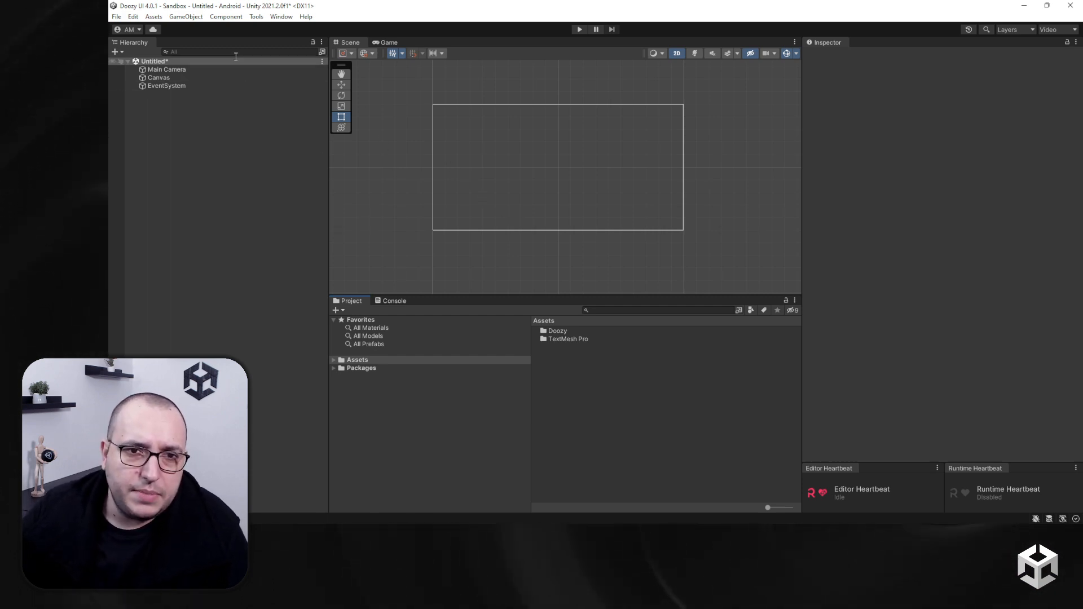
From the Doozy UI Menu's Component category, add a Simple Button (Large) to the Canvas
{"action": "left_click", "coordinate": [256, 16]}
{"action": "left_click", "coordinate": [339, 31]}
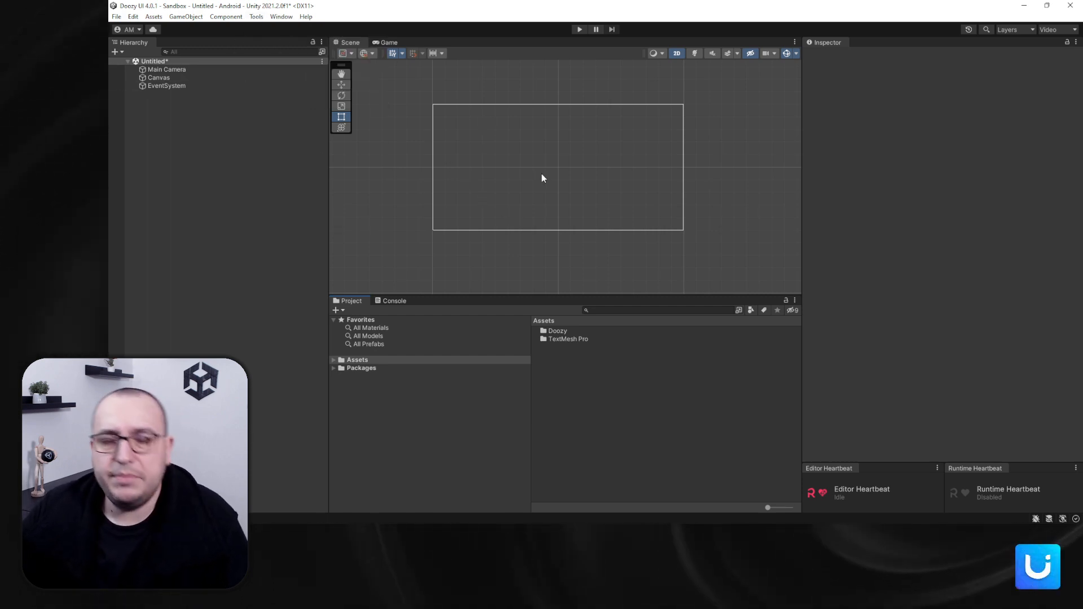
{"action": "left_click", "coordinate": [515, 311]}
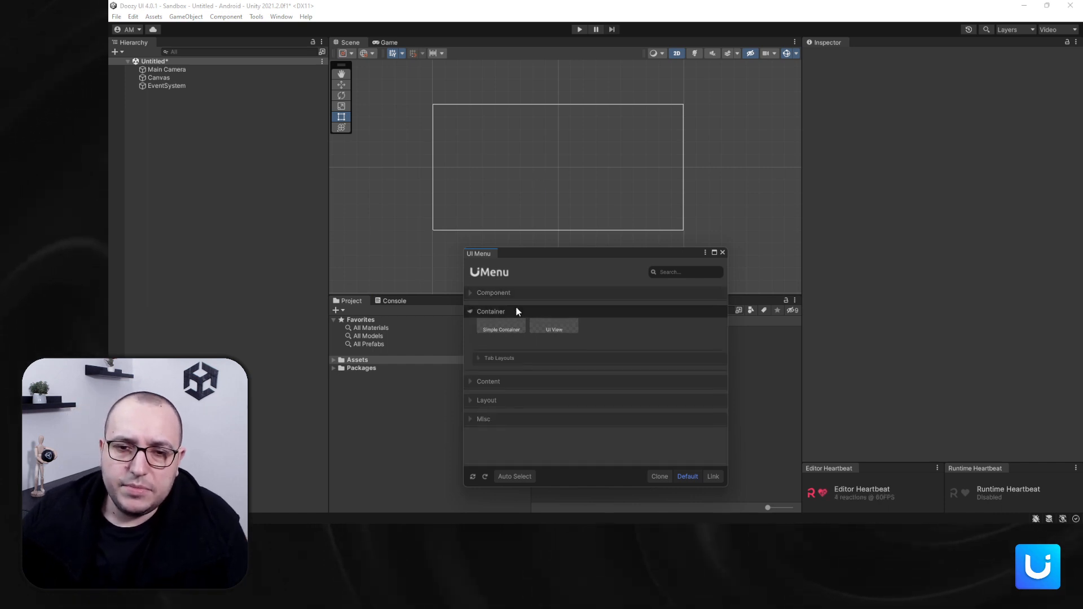
{"action": "left_click", "coordinate": [506, 294]}
{"action": "left_click_drag", "start_coordinate": [526, 253], "coordinate": [503, 153]}
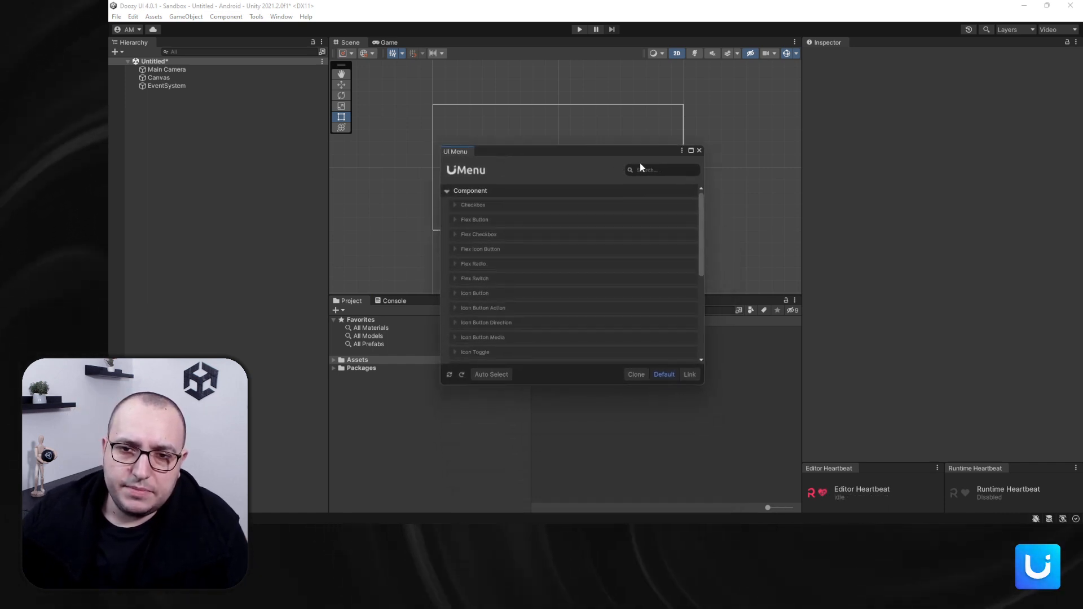
{"action": "type", "text": "simple"}
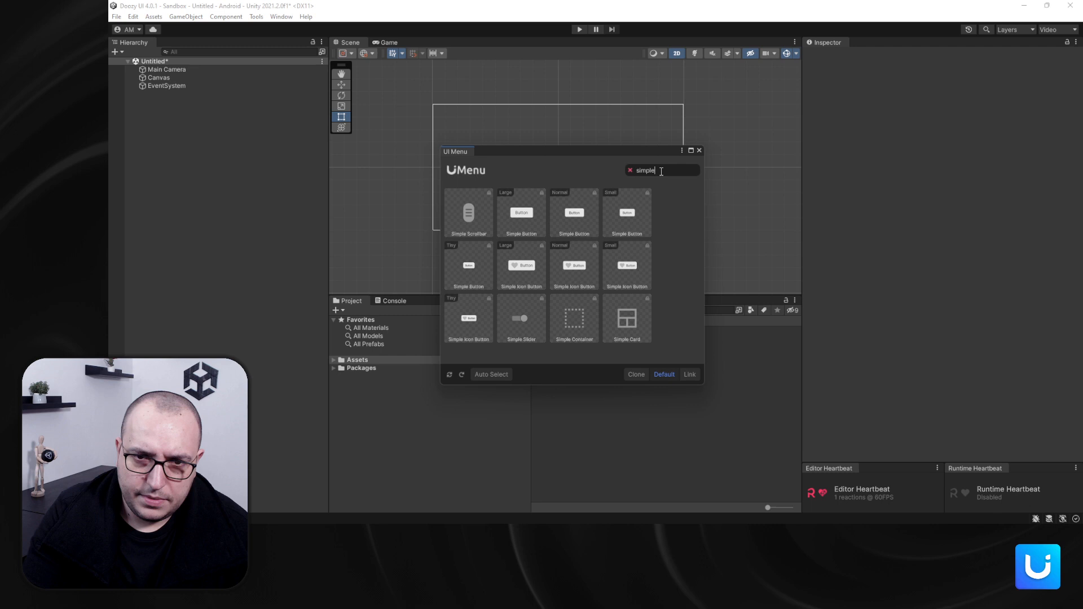
{"action": "left_click", "coordinate": [536, 204]}
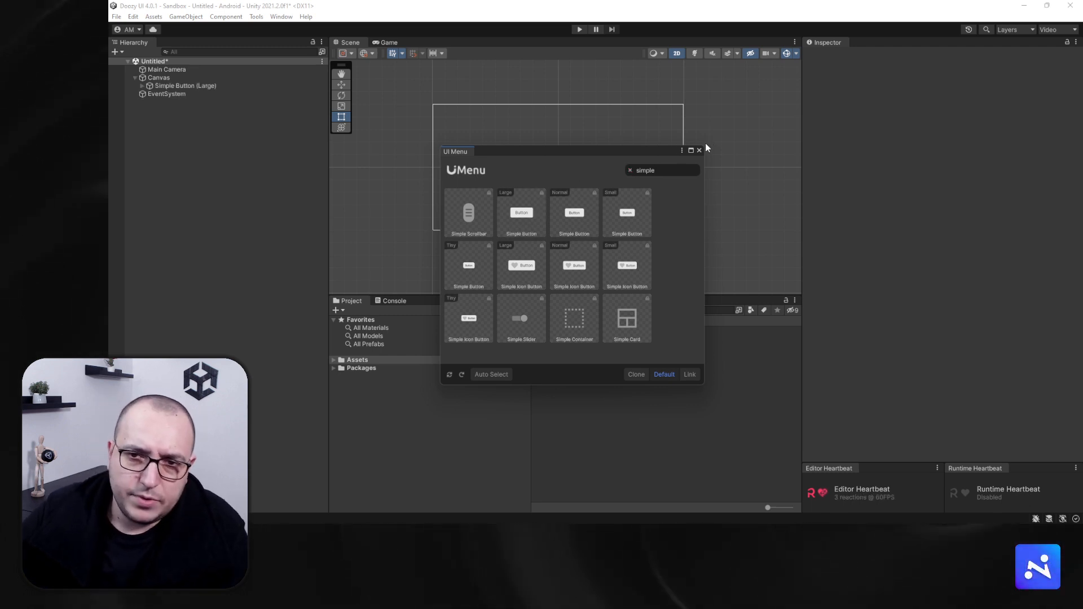
{"action": "left_click", "coordinate": [699, 150]}
Centre the new button via the anchor presets and preview it in the Game view
{"action": "left_click", "coordinate": [212, 88]}
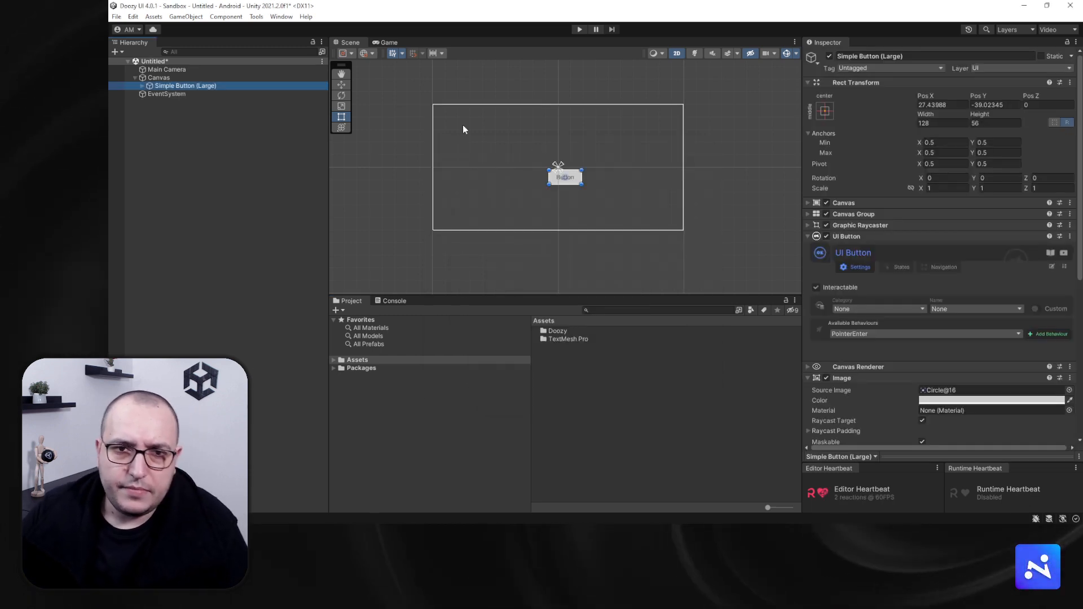
{"action": "left_click", "coordinate": [825, 111]}
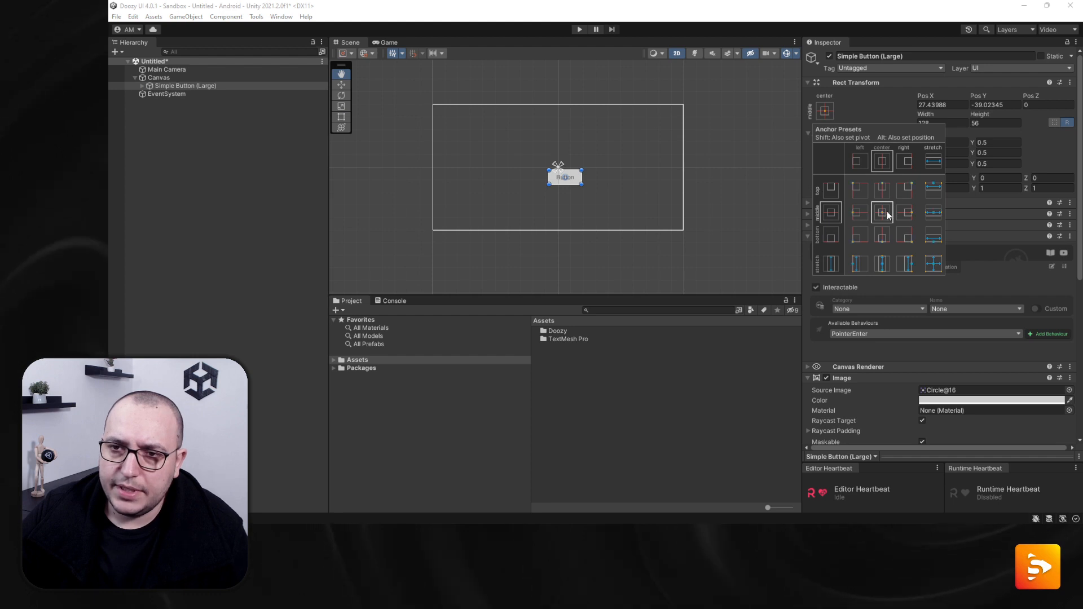
{"action": "left_click", "coordinate": [887, 216], "text": "alt"}
{"action": "left_click", "coordinate": [388, 42]}
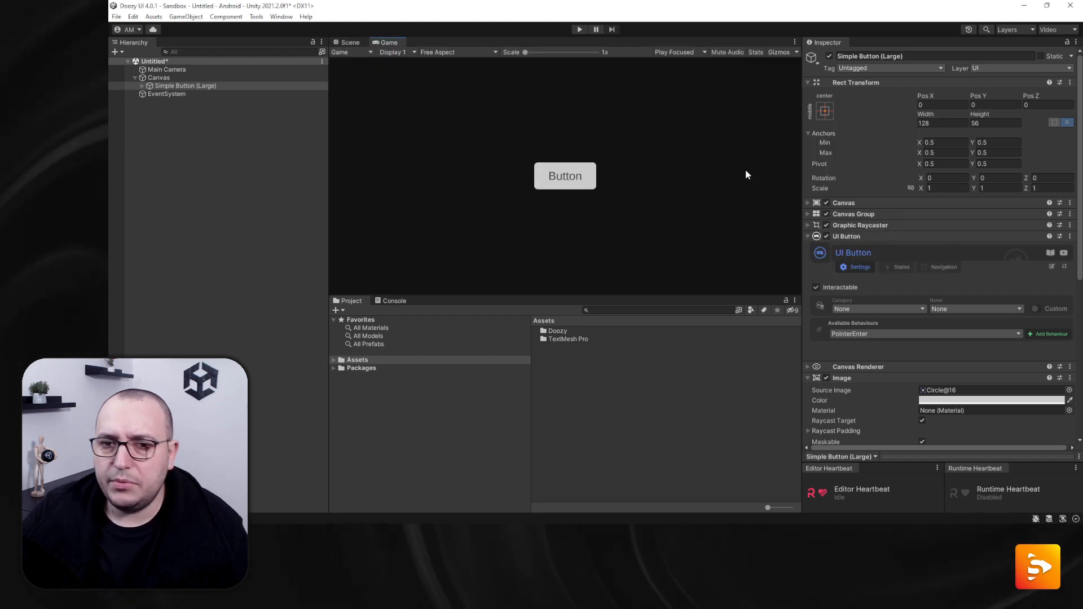
Collapse the Image component and enter play mode to test the button
{"action": "left_click", "coordinate": [855, 378]}
{"action": "scroll", "coordinate": [872, 356], "scroll_direction": "down", "scroll_amount": 2}
{"action": "scroll", "coordinate": [880, 363], "scroll_direction": "down", "scroll_amount": 2}
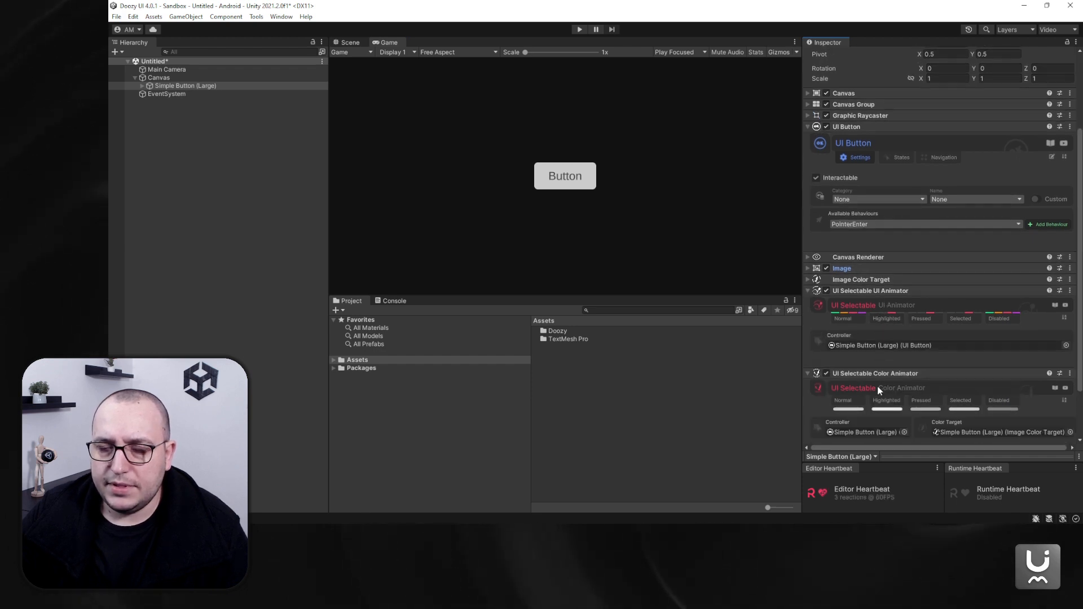
{"action": "scroll", "coordinate": [870, 302], "scroll_direction": "down", "scroll_amount": 1}
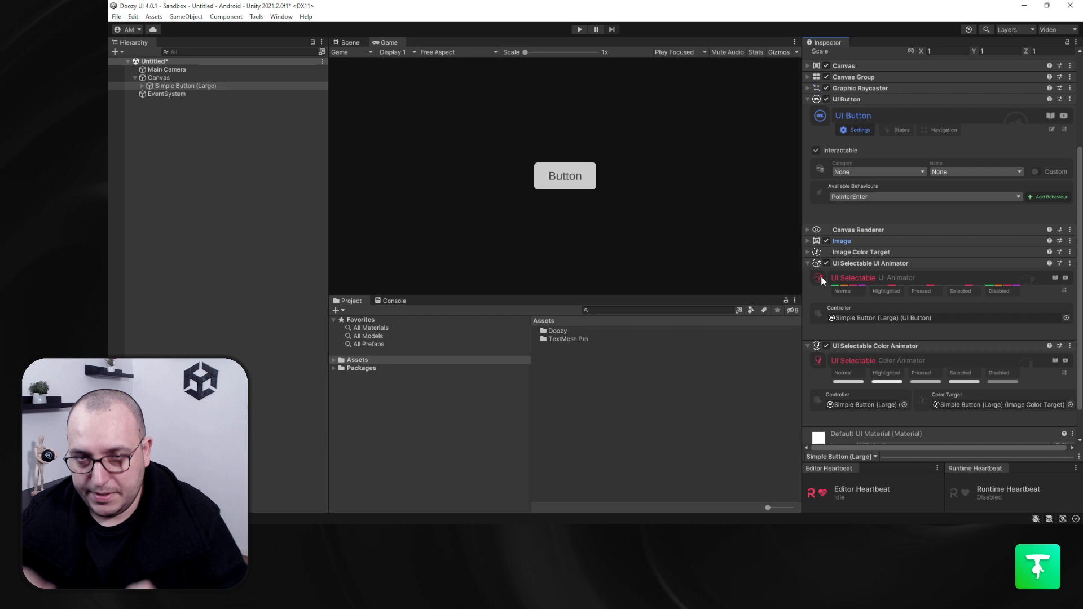
{"action": "left_click", "coordinate": [579, 30]}
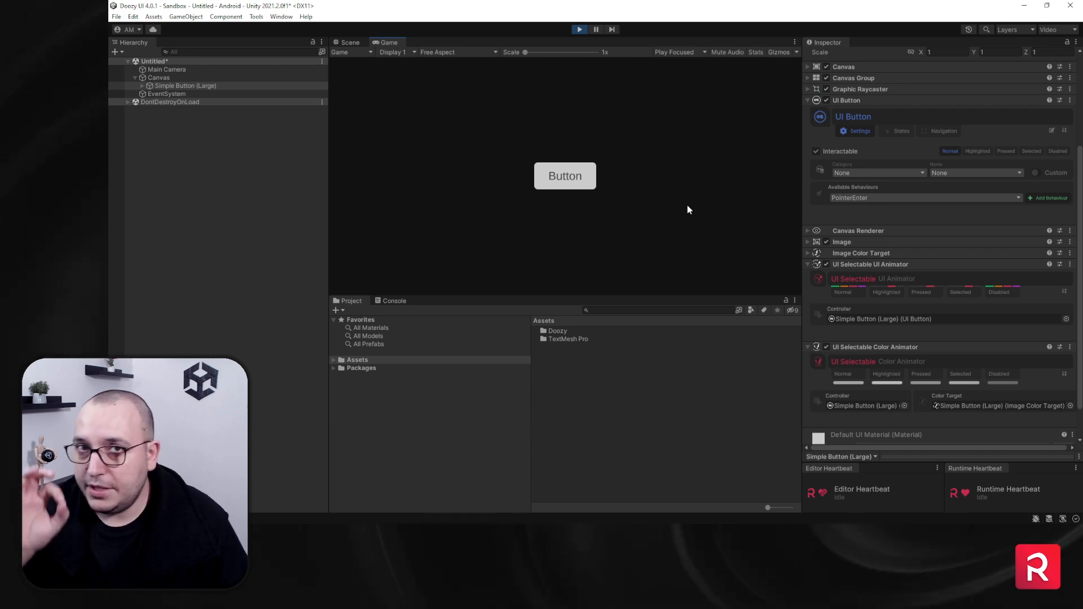
Preview the button's Highlighted, Pressed, Selected and Disabled states
{"action": "left_click", "coordinate": [975, 149]}
{"action": "left_click", "coordinate": [998, 154]}
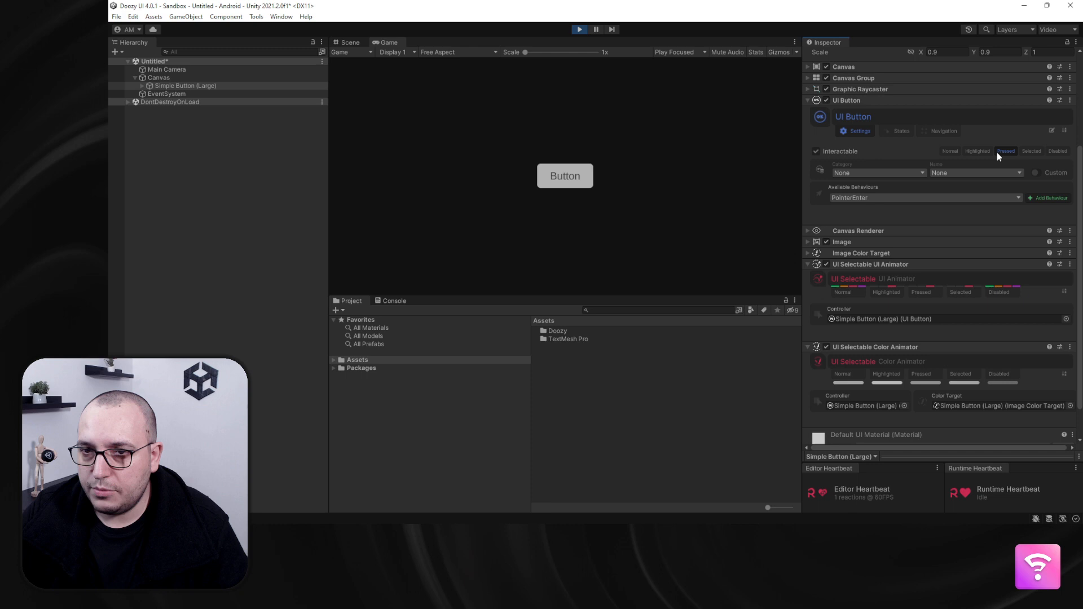
{"action": "left_click", "coordinate": [1022, 153]}
{"action": "left_click", "coordinate": [1054, 154]}
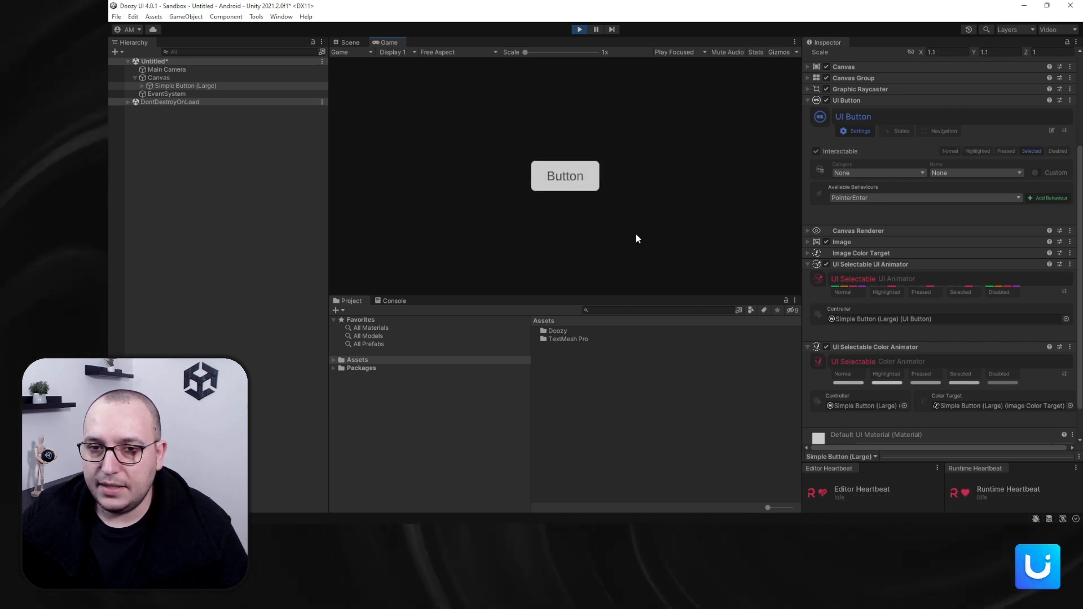
Toggle Interactable off and back on, press the button in game, then stop play mode
{"action": "left_click", "coordinate": [815, 154]}
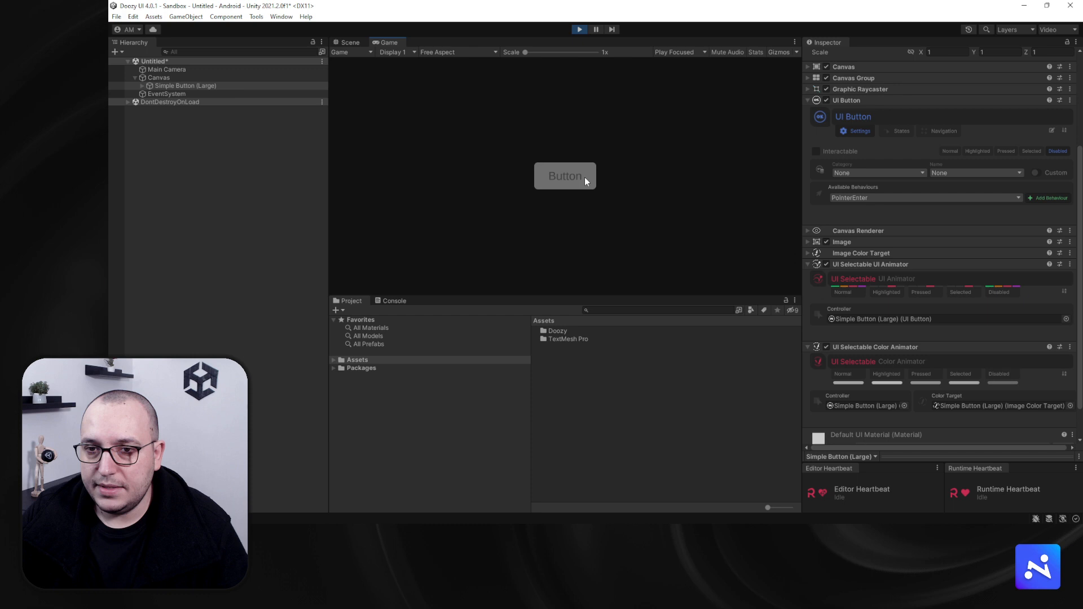
{"action": "left_click", "coordinate": [815, 152]}
{"action": "left_click", "coordinate": [574, 177]}
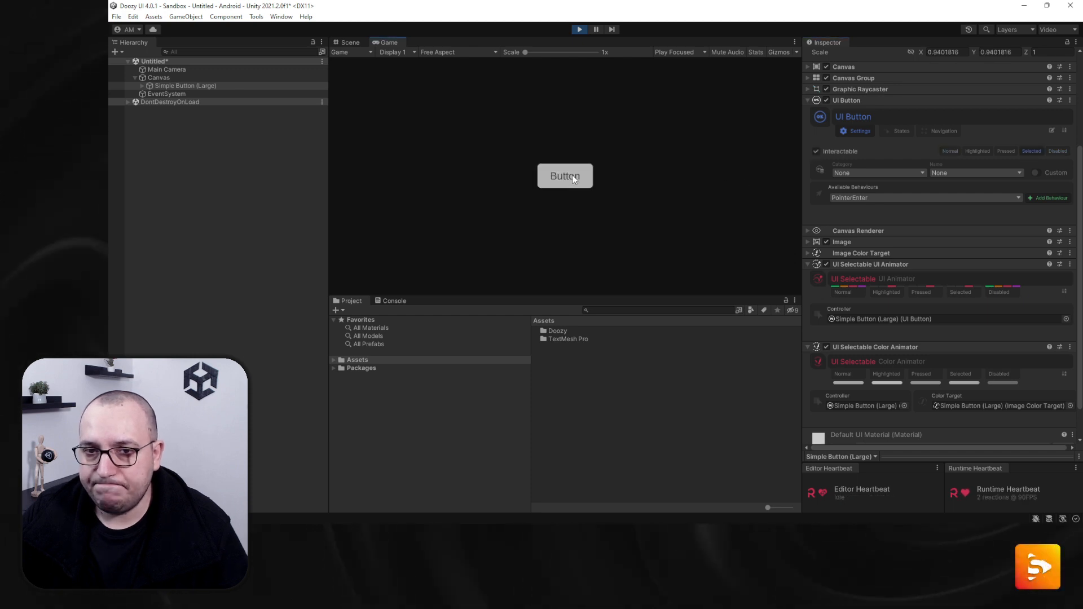
{"action": "left_click", "coordinate": [581, 31]}
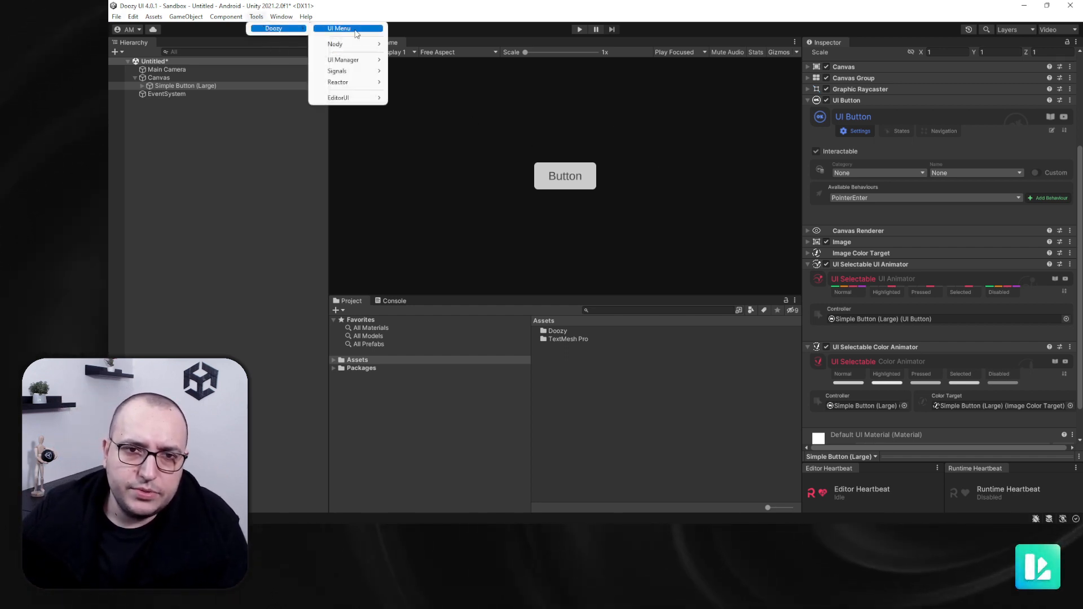
With Canvas selected, add a UI View from the UI Menu's Container category and close the menu
{"action": "left_click", "coordinate": [369, 41]}
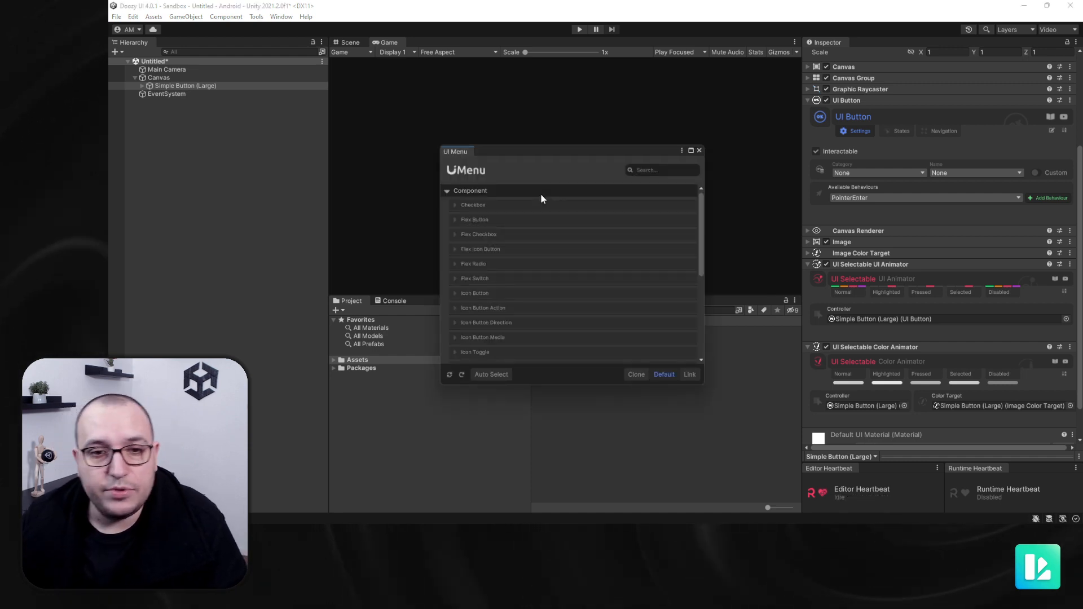
{"action": "left_click", "coordinate": [541, 194]}
{"action": "left_click", "coordinate": [500, 210]}
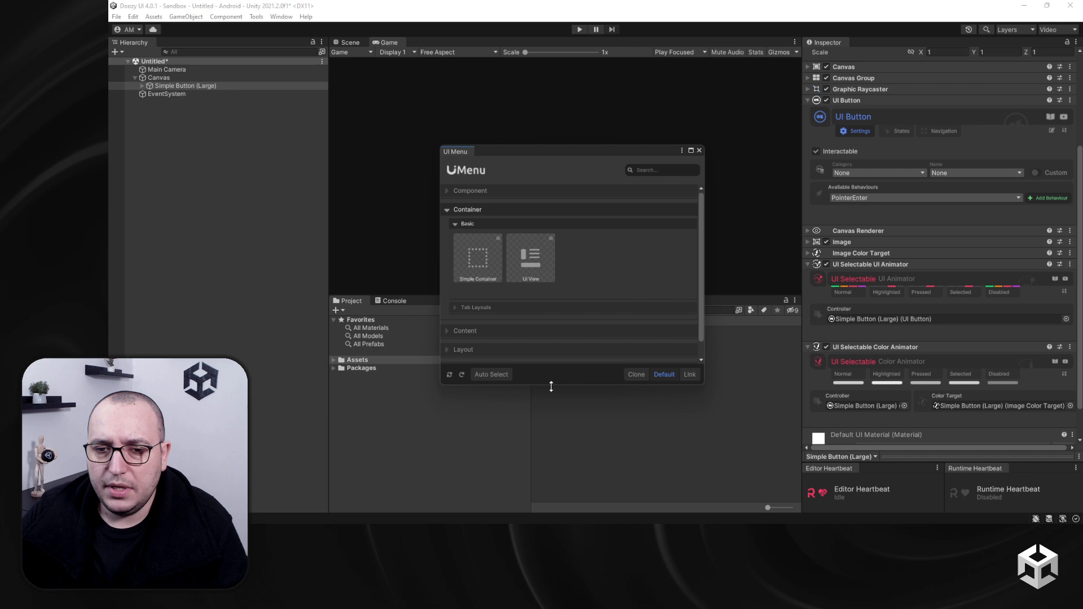
{"action": "left_click_drag", "start_coordinate": [550, 386], "coordinate": [548, 483]}
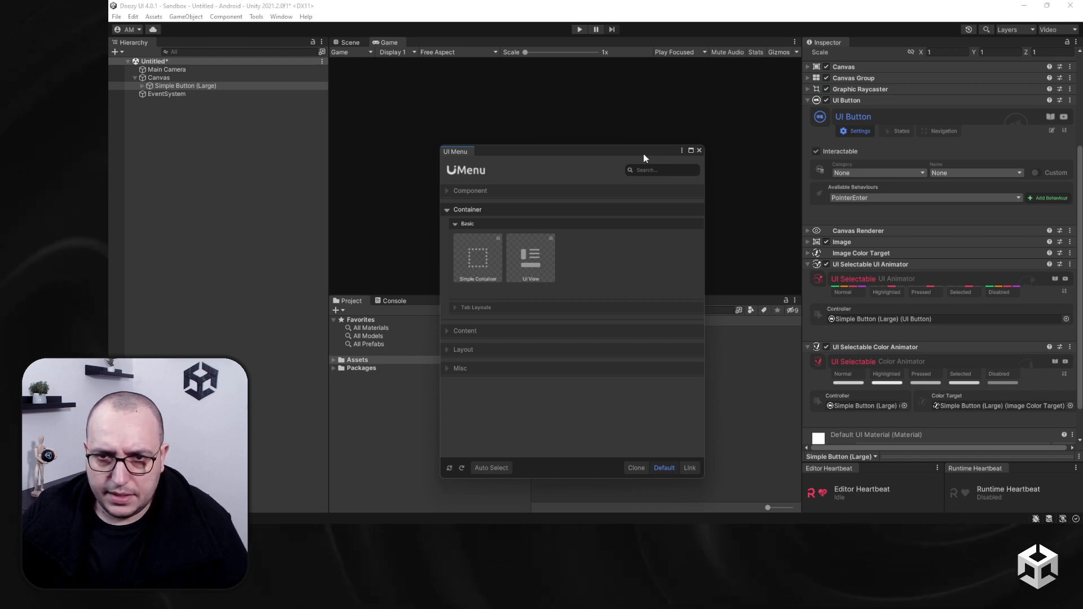
{"action": "left_click", "coordinate": [162, 78]}
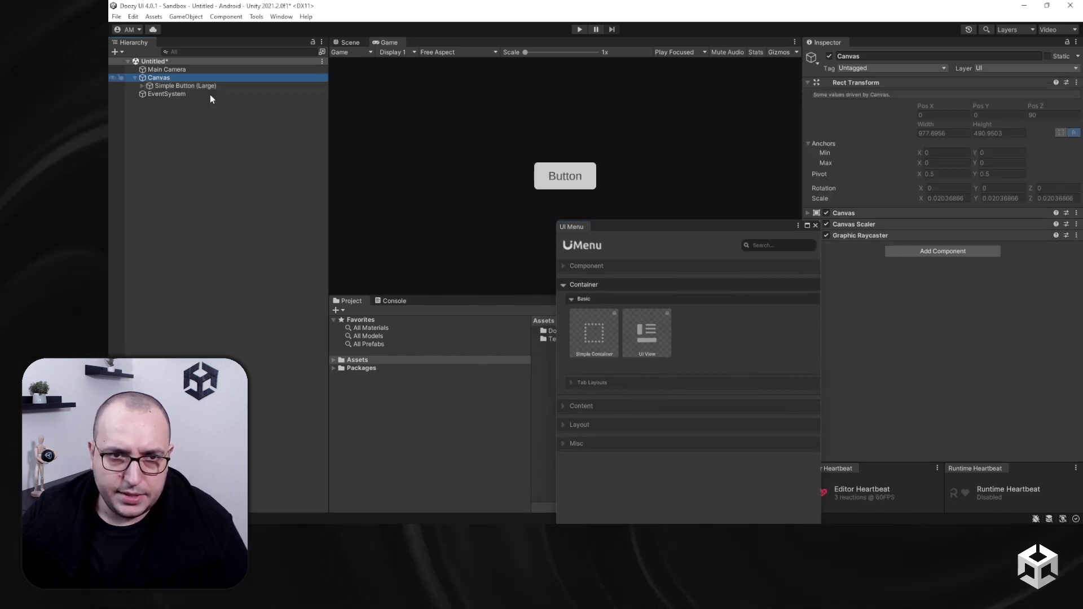
{"action": "left_click", "coordinate": [652, 336]}
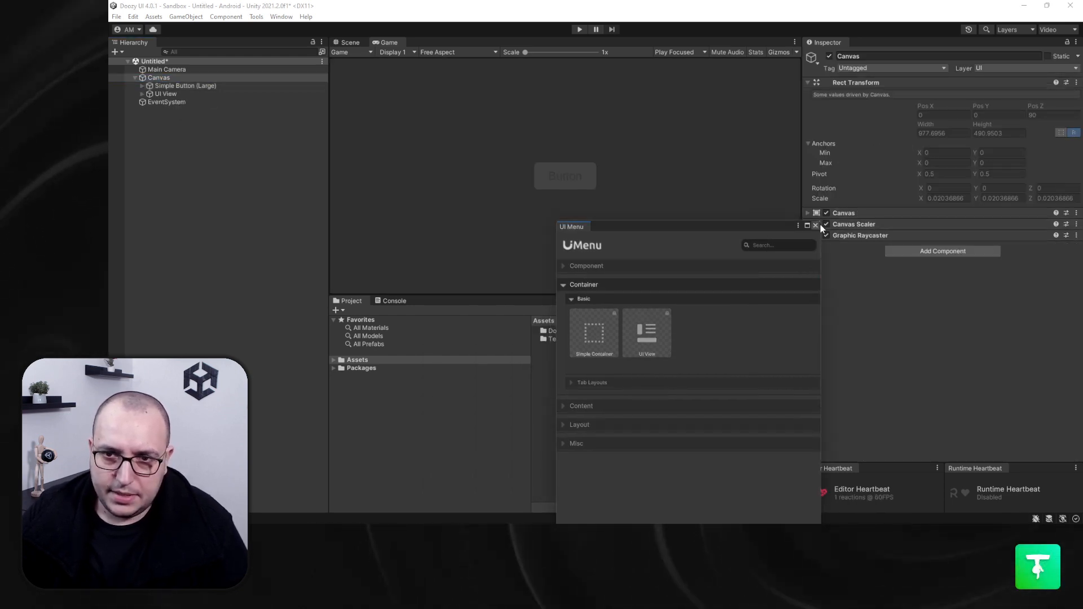
{"action": "left_click", "coordinate": [813, 225]}
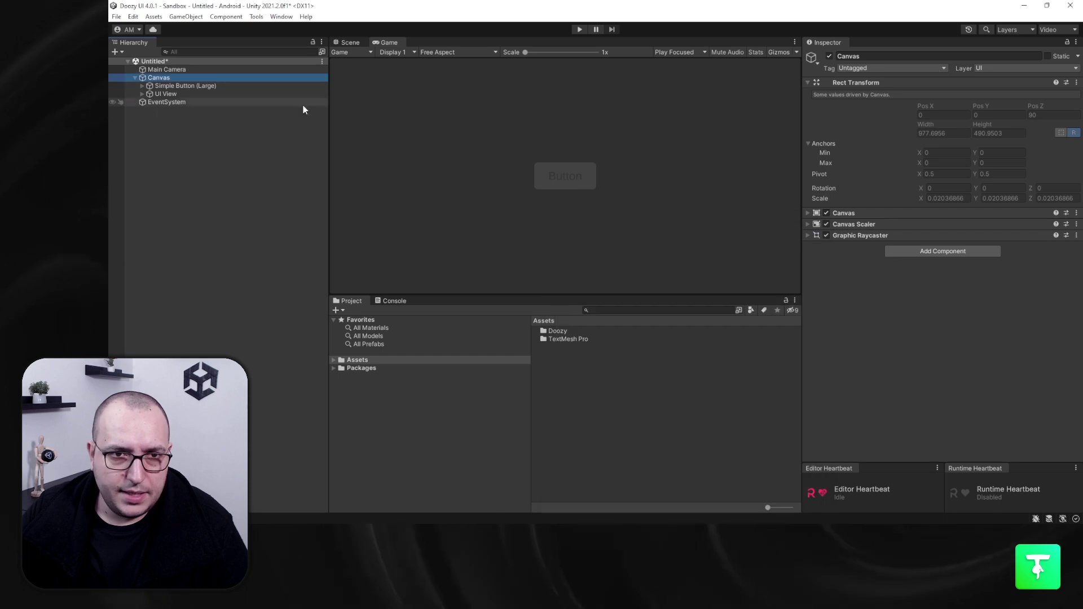
Nest Simple Button (Large) inside the UI View, inspect the view and enter play mode
{"action": "left_click_drag", "start_coordinate": [193, 86], "coordinate": [170, 94]}
{"action": "left_click", "coordinate": [174, 85]}
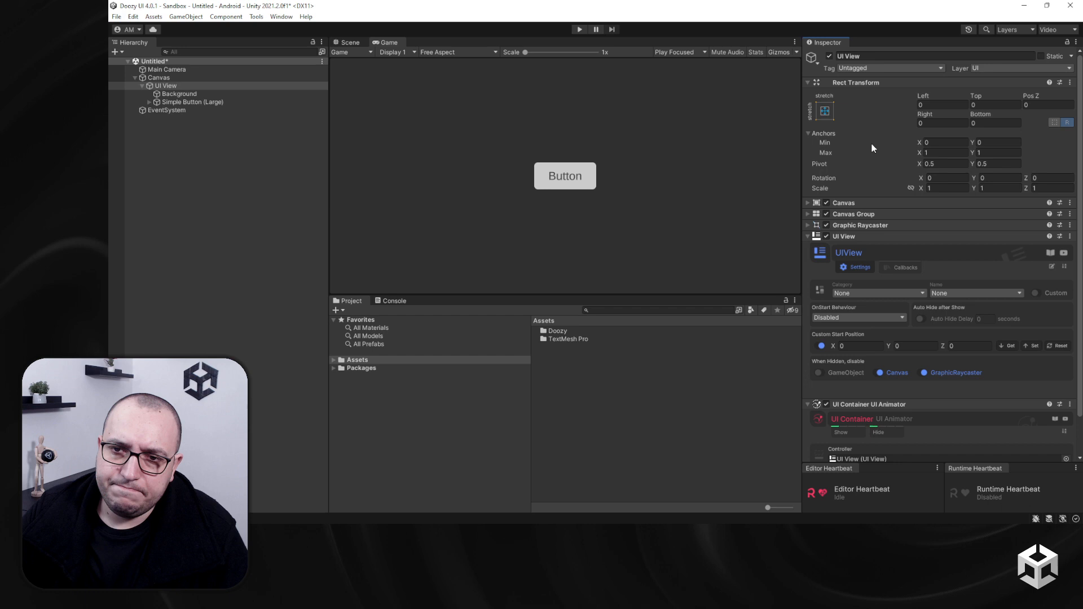
{"action": "left_click", "coordinate": [854, 83]}
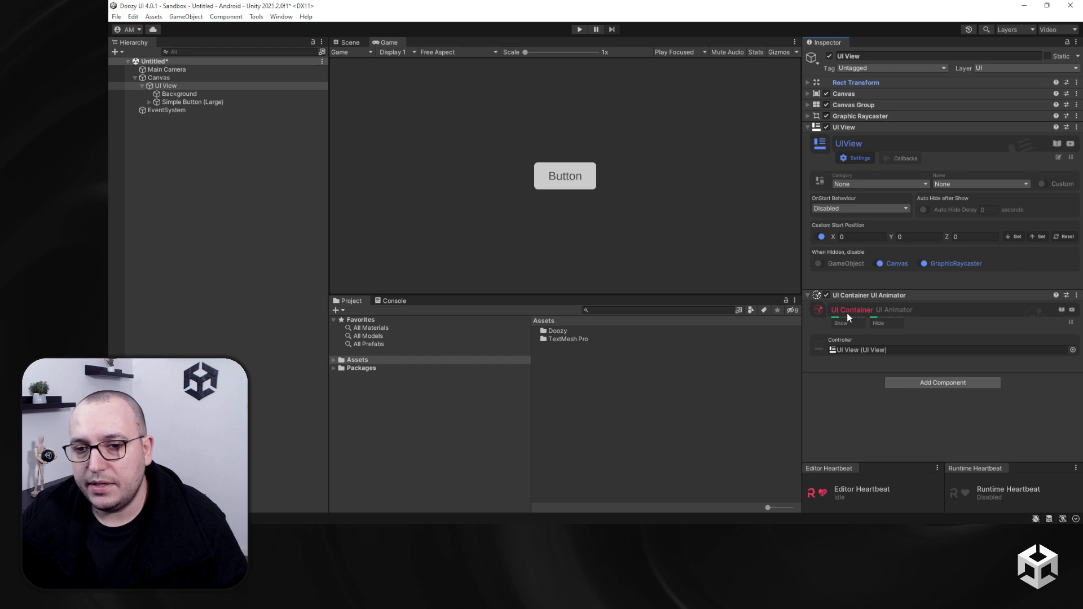
{"action": "left_click", "coordinate": [847, 325]}
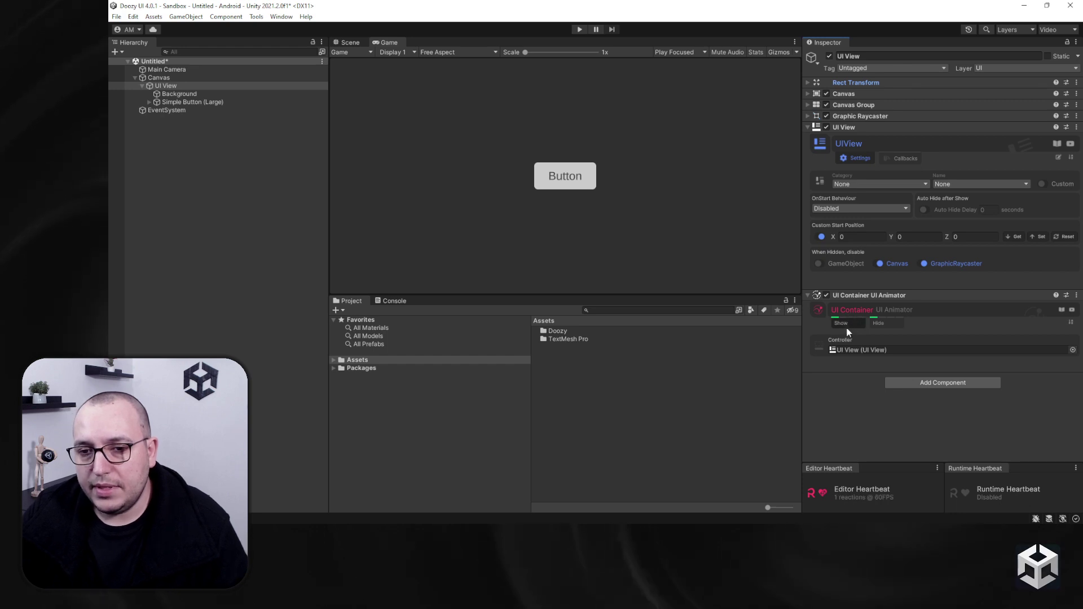
{"action": "left_click", "coordinate": [580, 30]}
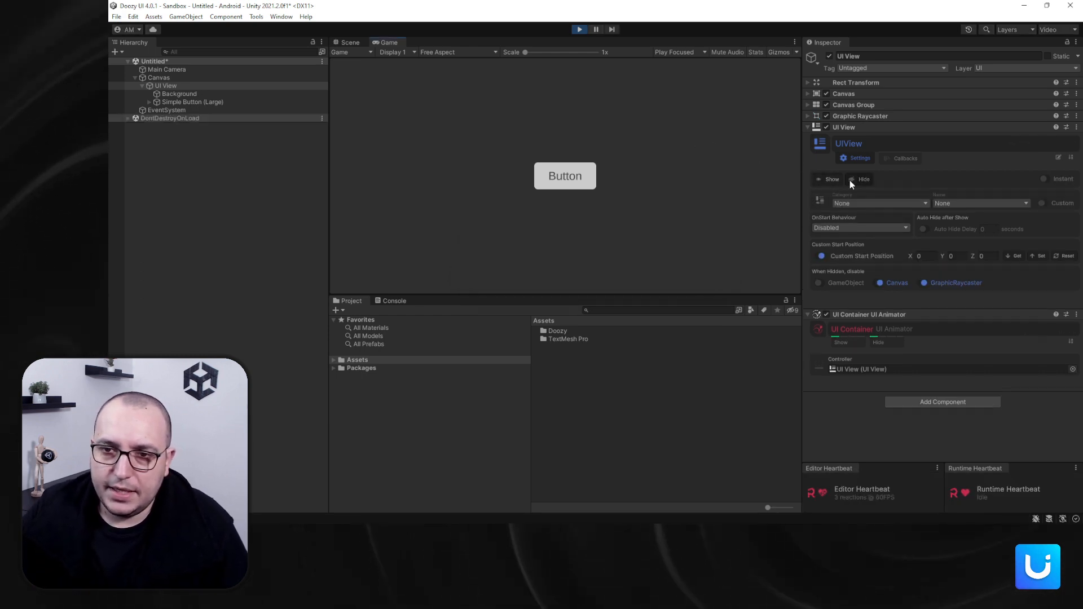
Hide and show the UI View repeatedly, watching it slide off and back, then exit play mode
{"action": "left_click", "coordinate": [831, 177]}
{"action": "left_click", "coordinate": [348, 44]}
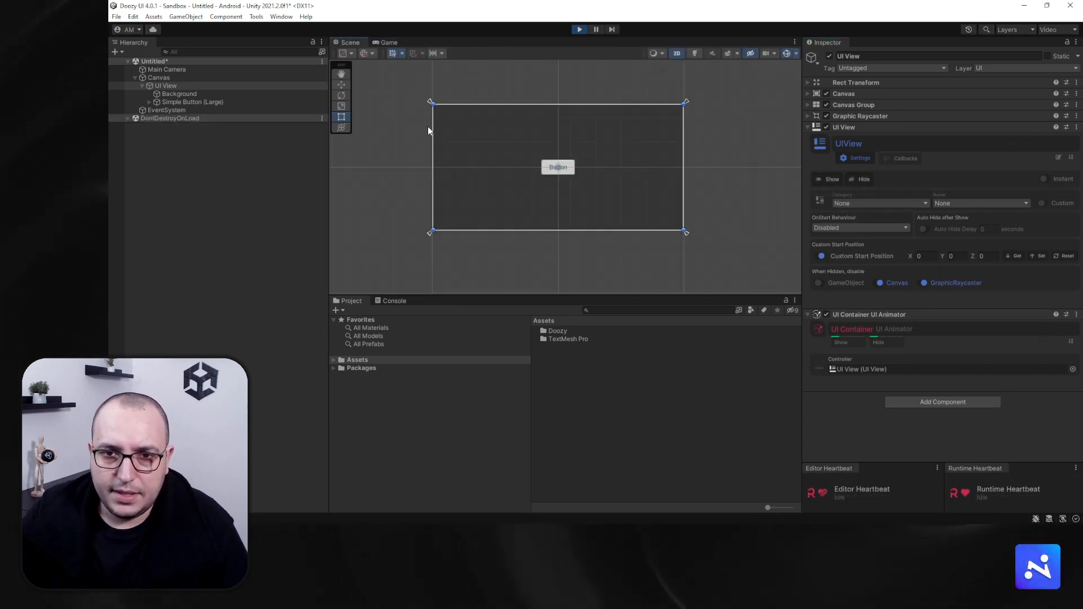
{"action": "middle_click_drag", "start_coordinate": [565, 183], "coordinate": [596, 196]}
{"action": "left_click", "coordinate": [863, 179]}
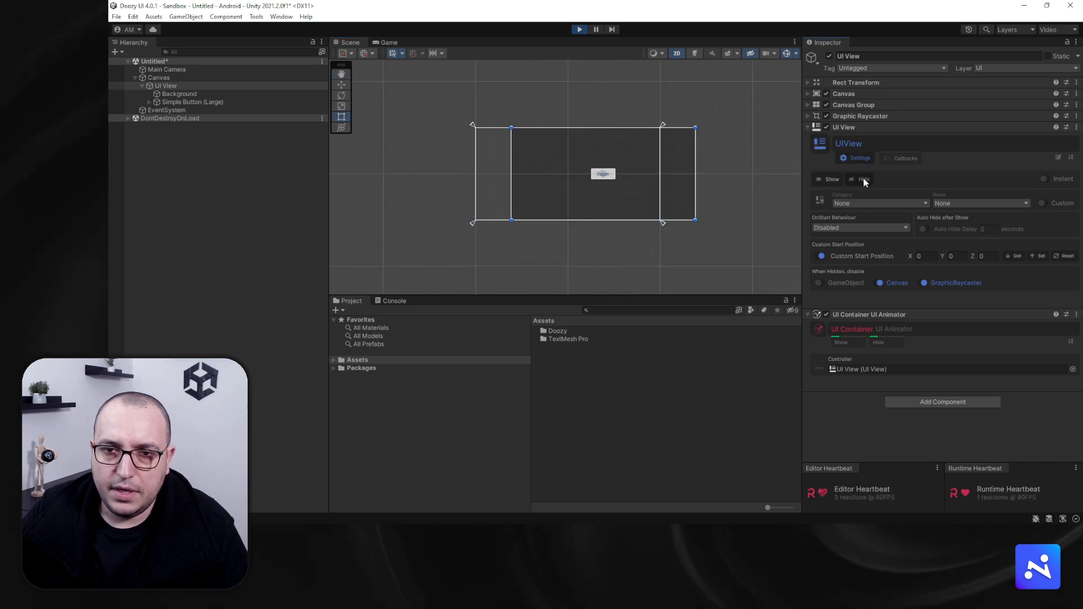
{"action": "left_click", "coordinate": [824, 179]}
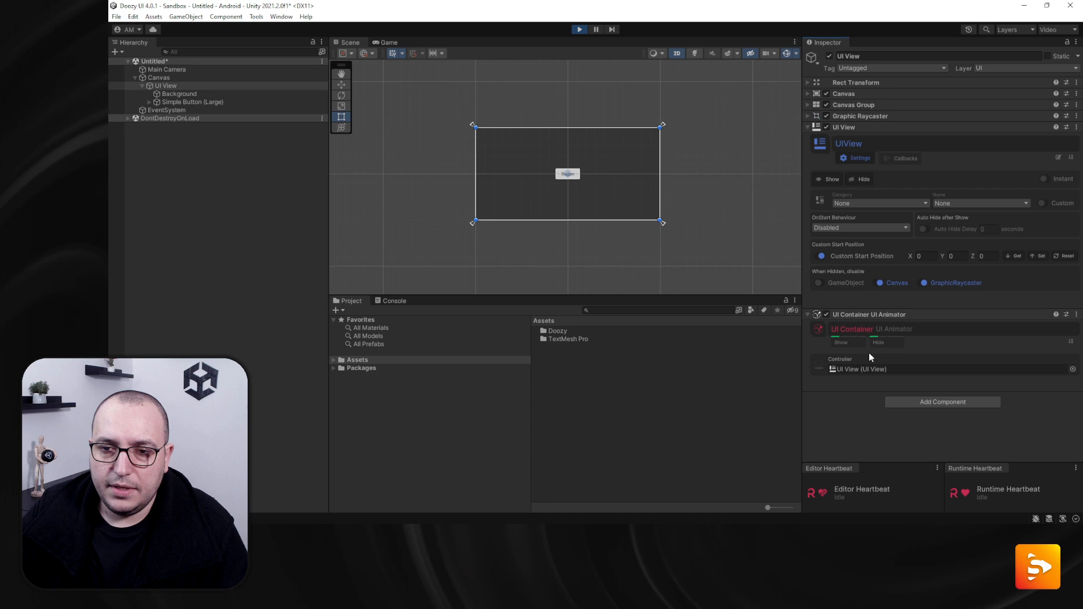
{"action": "left_click", "coordinate": [863, 178]}
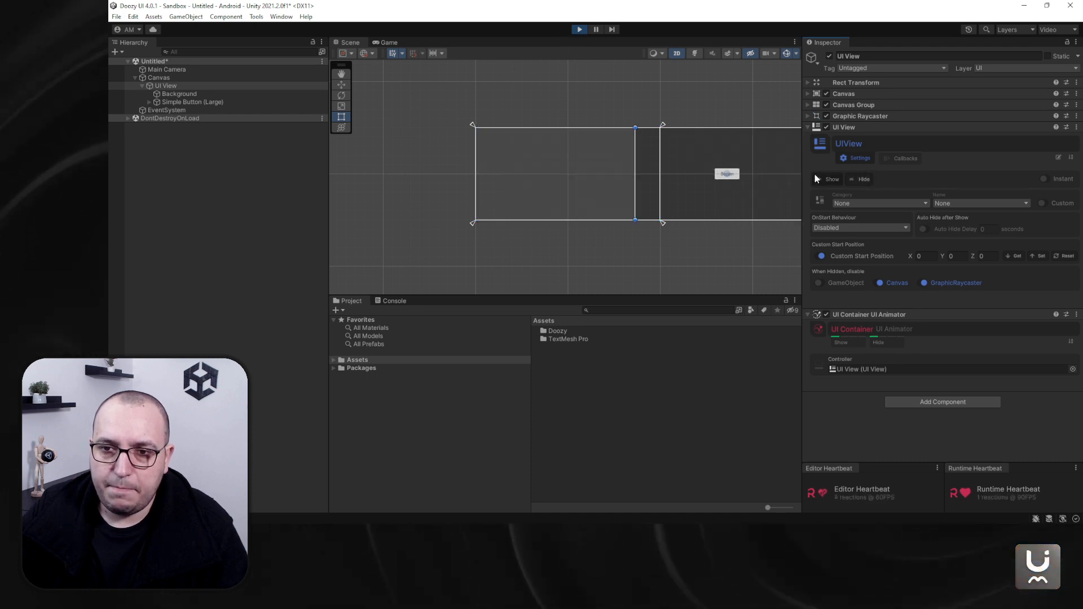
{"action": "left_click", "coordinate": [817, 176]}
{"action": "left_click", "coordinate": [579, 29]}
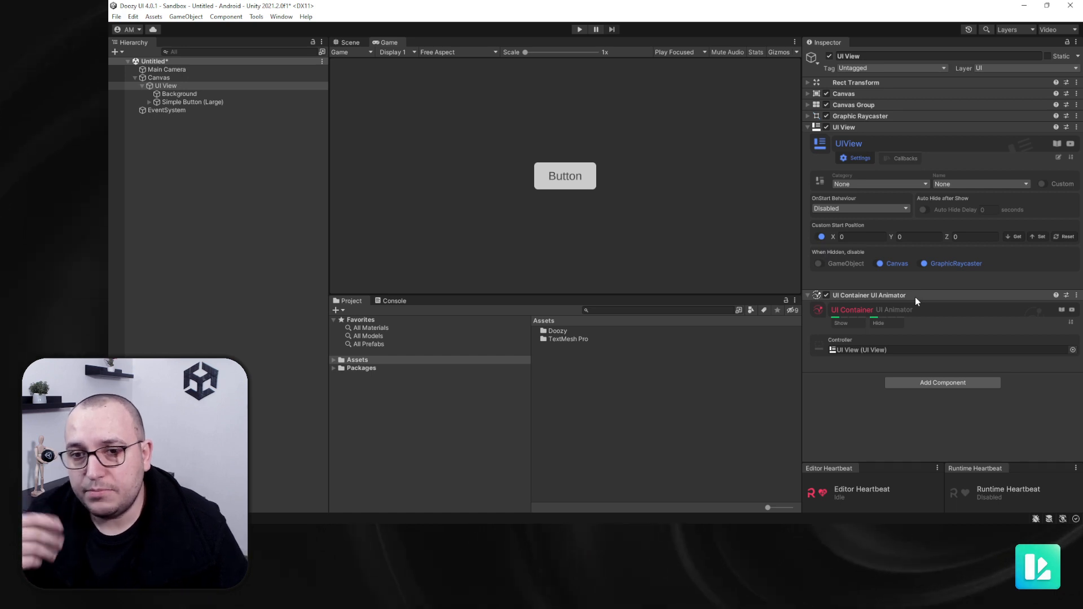
Remove the UI Container UI Animator component from the UI View and enter play mode
{"action": "right_click", "coordinate": [915, 297]}
{"action": "left_click", "coordinate": [939, 319]}
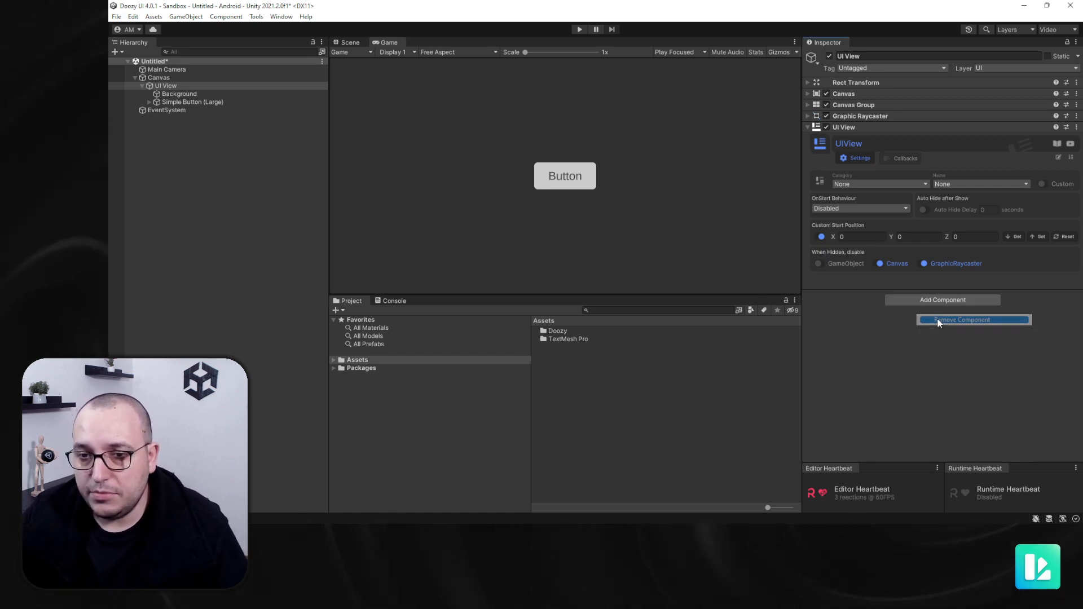
{"action": "left_click", "coordinate": [580, 29]}
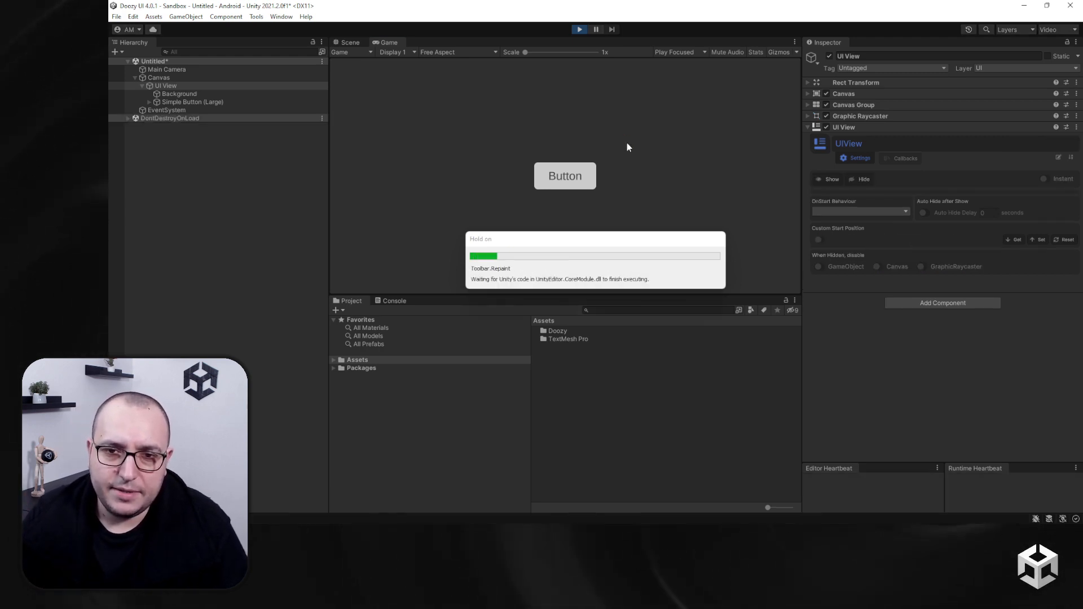
Hide and show the UI View to confirm it now toggles without any slide animation
{"action": "left_click", "coordinate": [861, 179]}
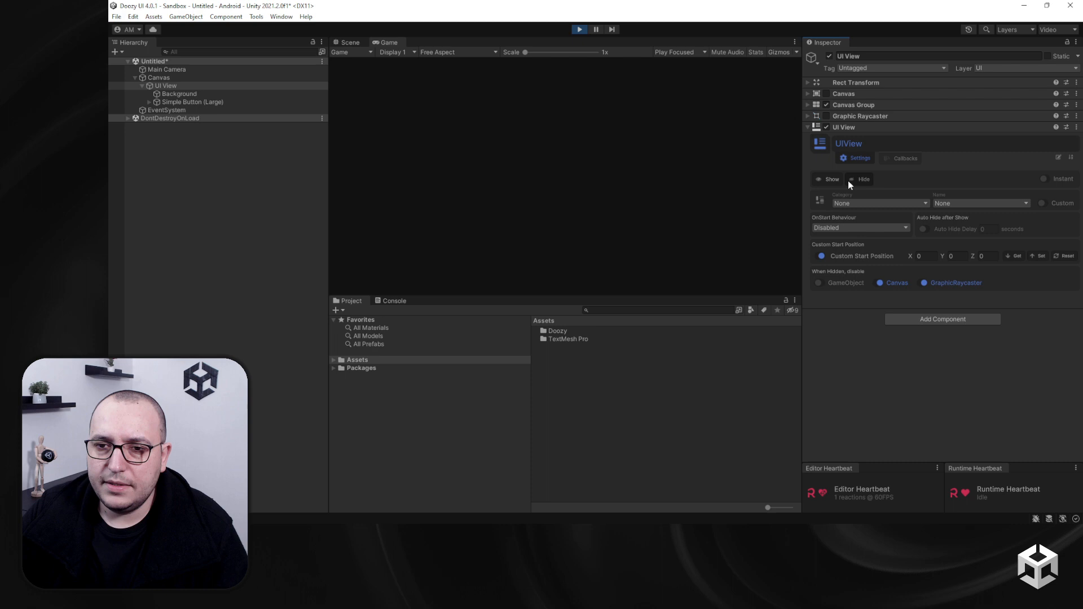
{"action": "key", "text": "ctrl+1"}
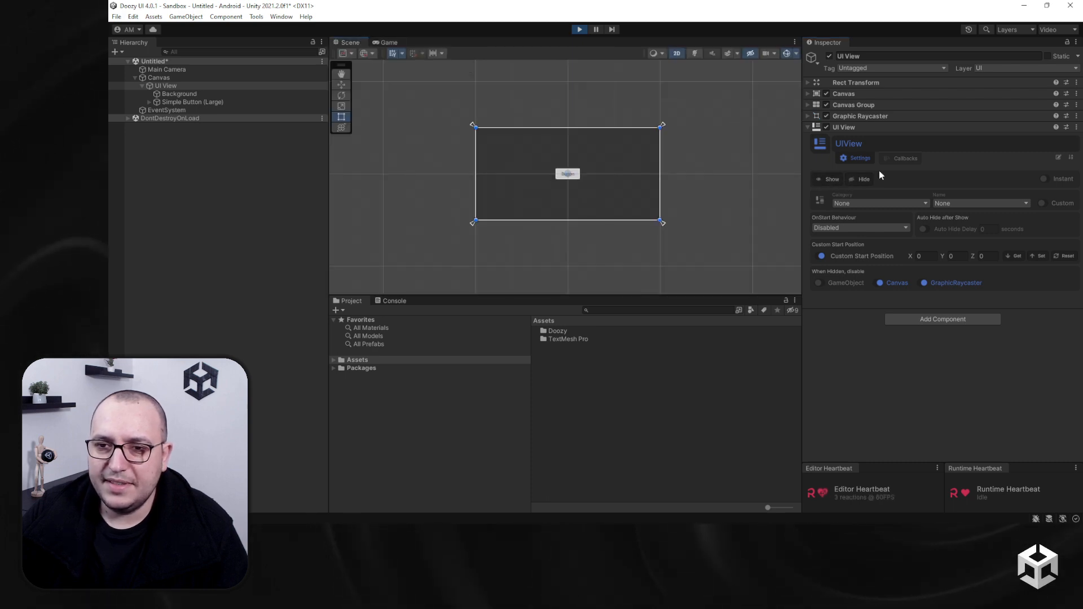
{"action": "left_click", "coordinate": [834, 179]}
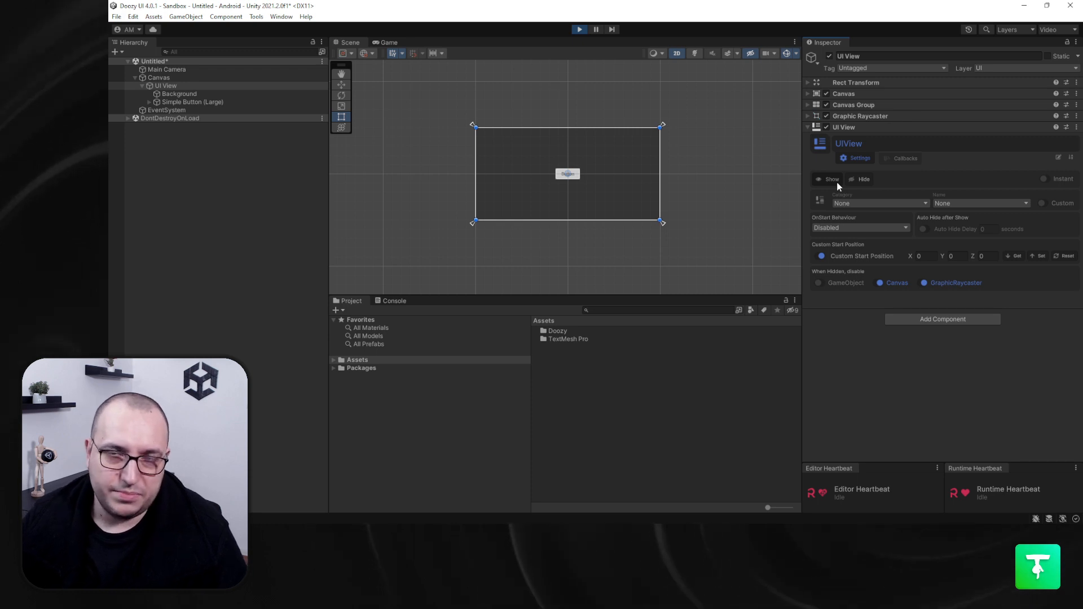
{"action": "left_click", "coordinate": [835, 179]}
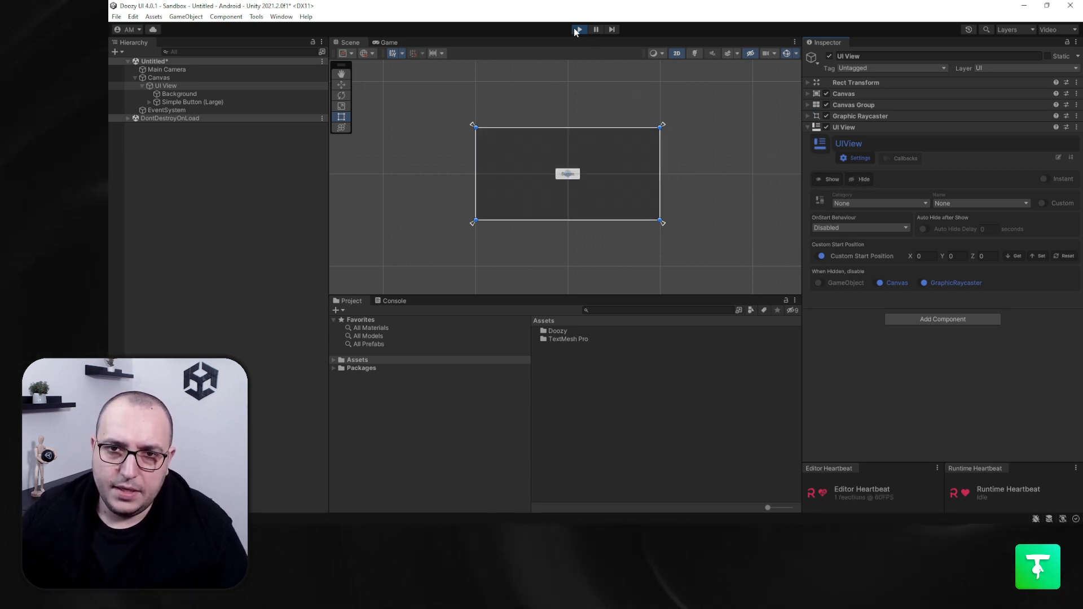
Exit play mode and re-add a UI Container UI Animator via Doozy > UI > Animators > Container
{"action": "key", "text": "ctrl+p"}
{"action": "left_click", "coordinate": [935, 301]}
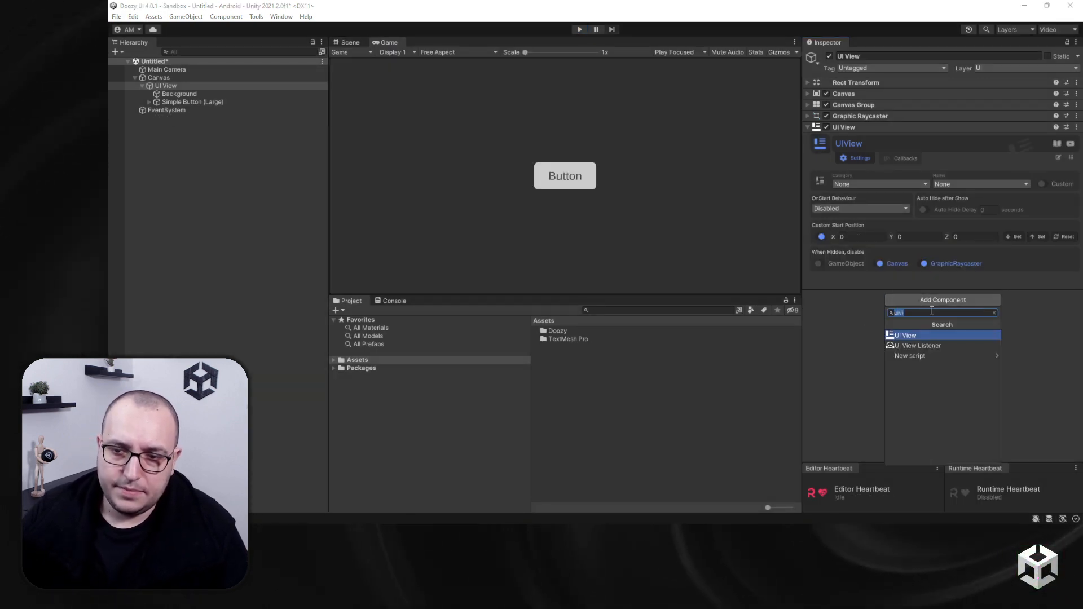
{"action": "key", "text": "BackSpace"}
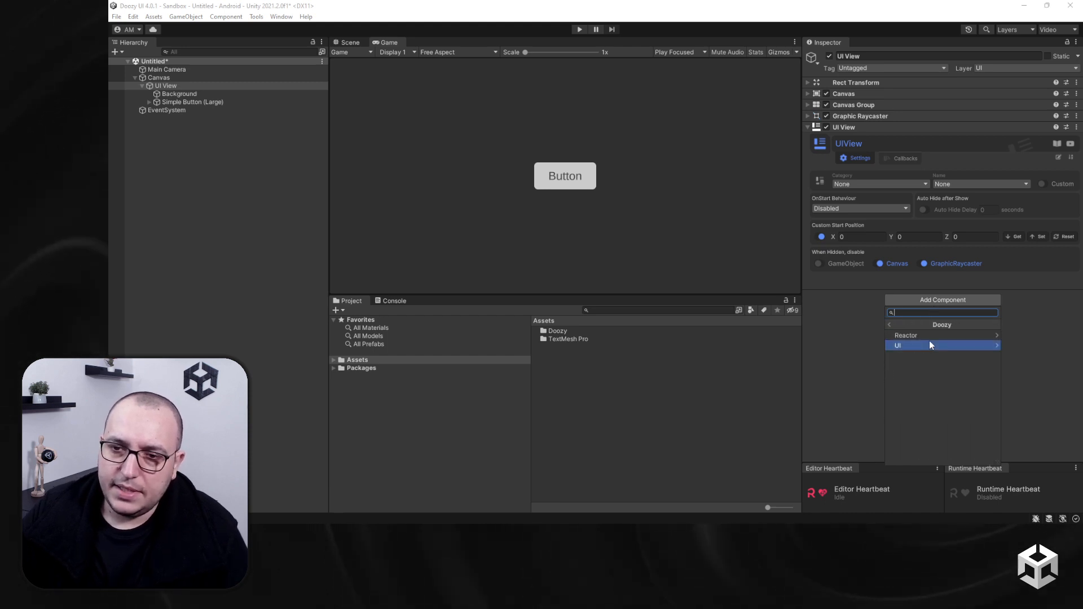
{"action": "left_click", "coordinate": [929, 344]}
{"action": "left_click", "coordinate": [936, 346]}
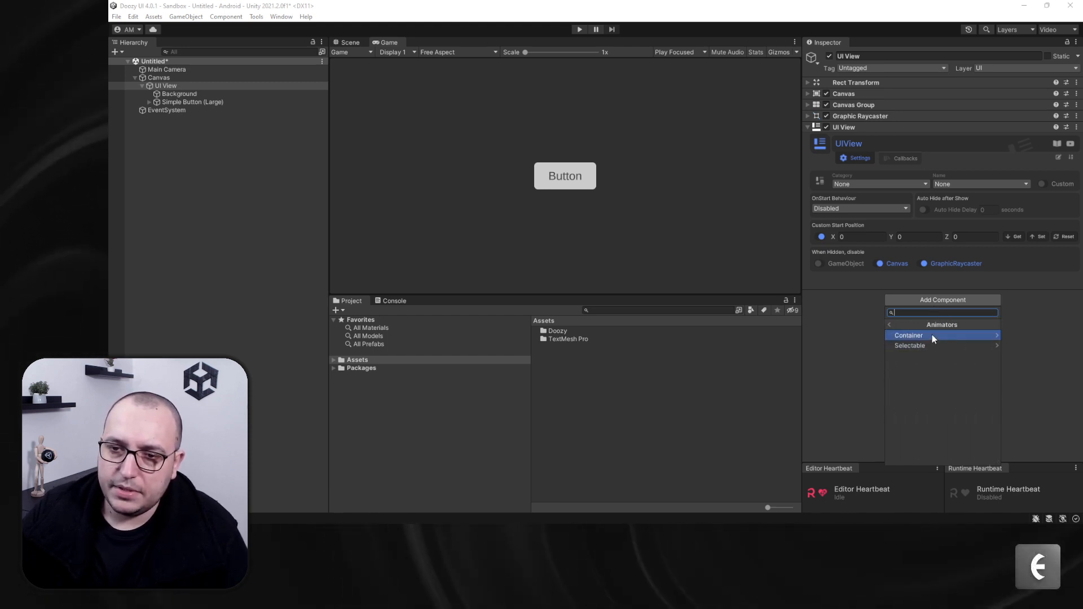
{"action": "left_click", "coordinate": [932, 335]}
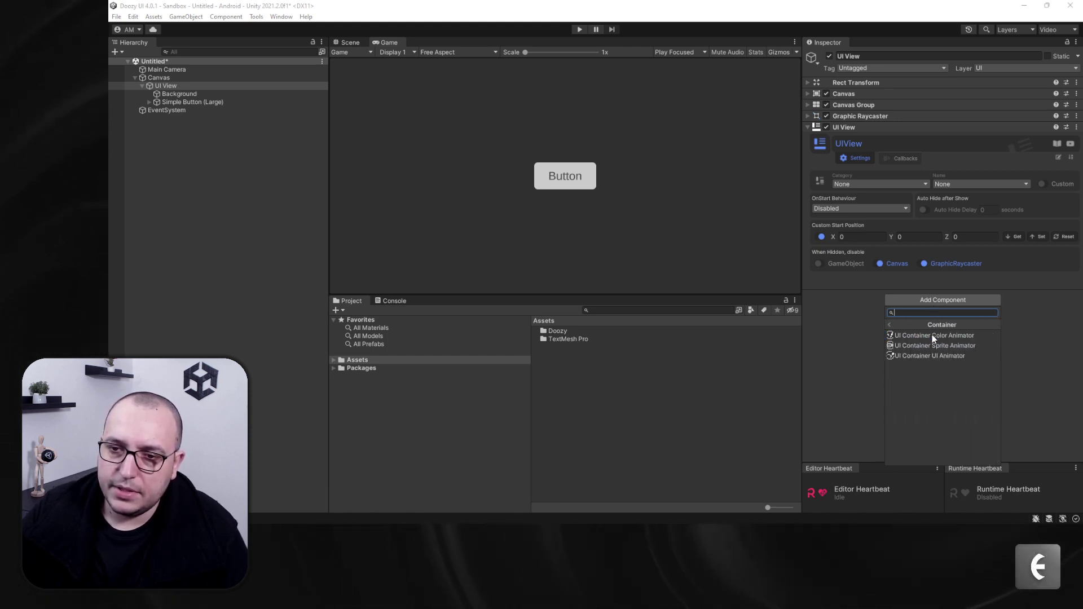
{"action": "left_click", "coordinate": [971, 357]}
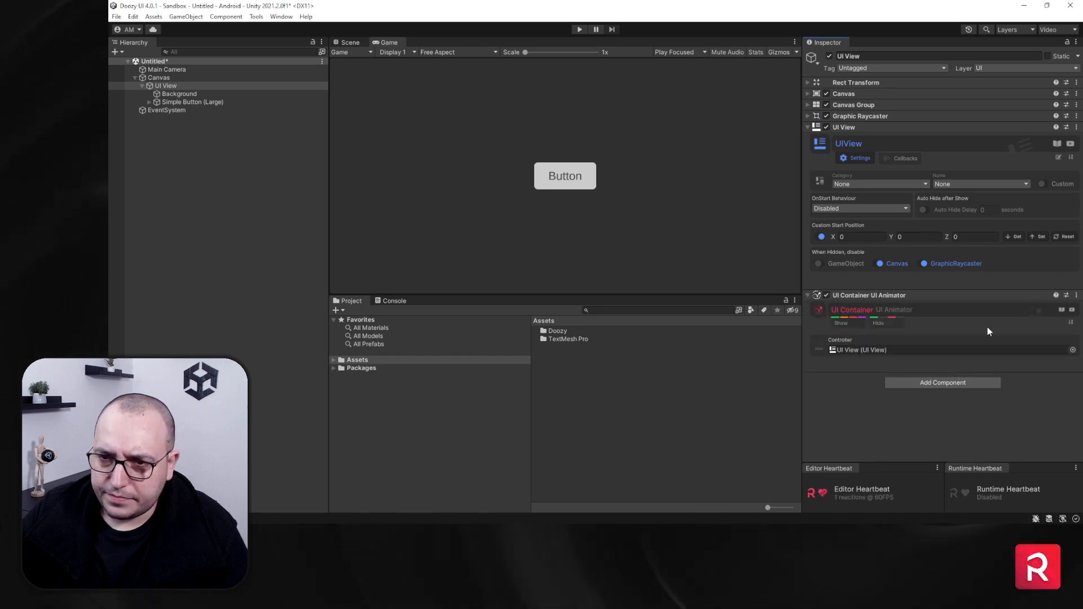
Load an Organic1 preset for the UI View's show animation
{"action": "left_click", "coordinate": [858, 325]}
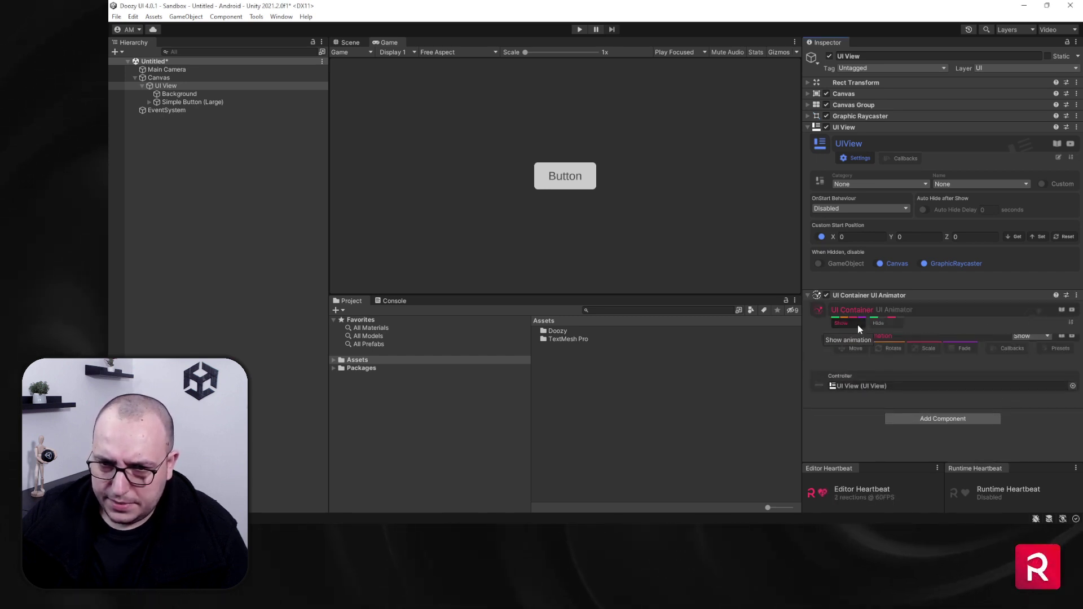
{"action": "left_click", "coordinate": [1053, 355]}
{"action": "scroll", "coordinate": [951, 365], "scroll_direction": "down", "scroll_amount": 1}
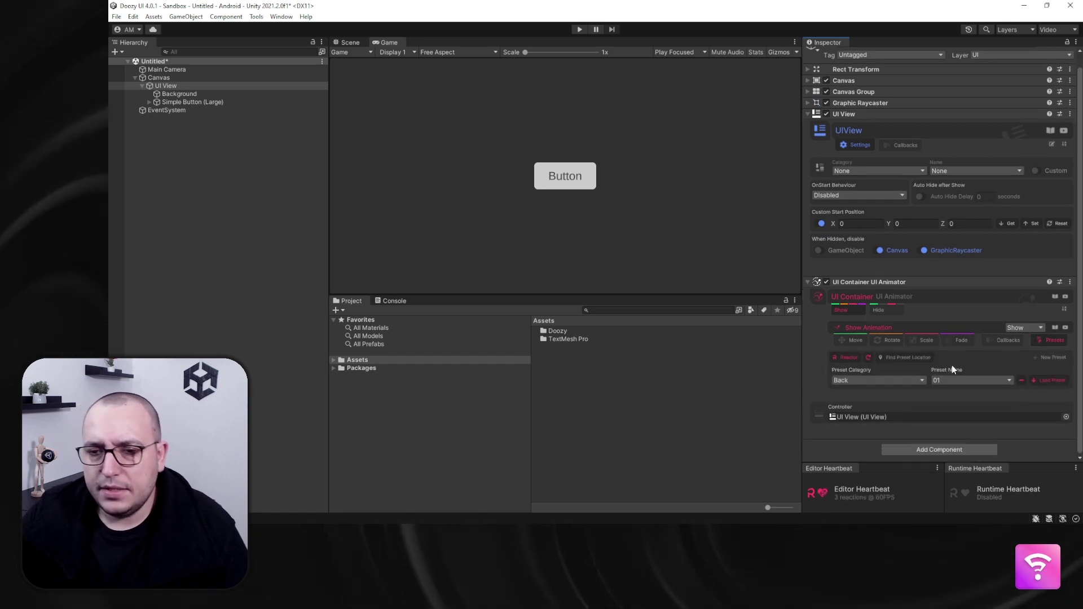
{"action": "left_click", "coordinate": [905, 380]}
{"action": "left_click", "coordinate": [872, 308]}
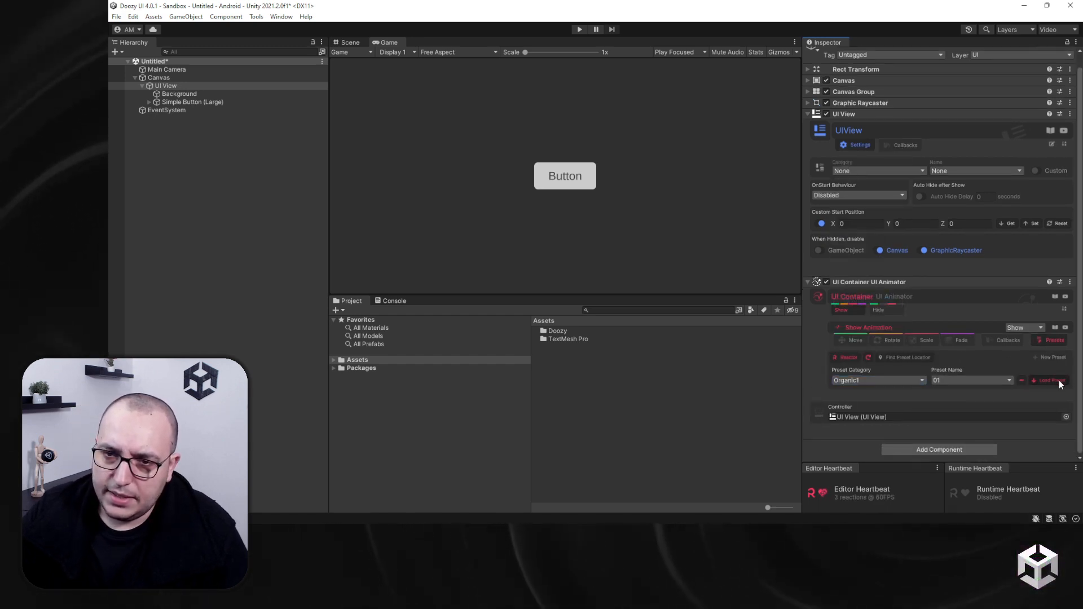
Load the Ghost 06 preset for the UI View's hide animation
{"action": "left_click", "coordinate": [898, 313]}
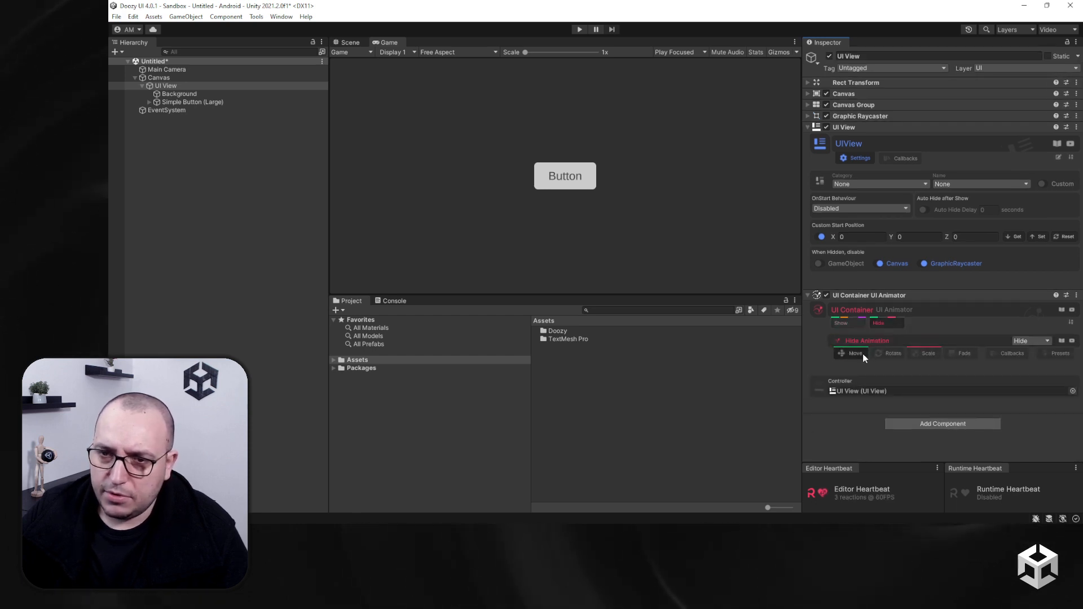
{"action": "left_click", "coordinate": [1055, 355]}
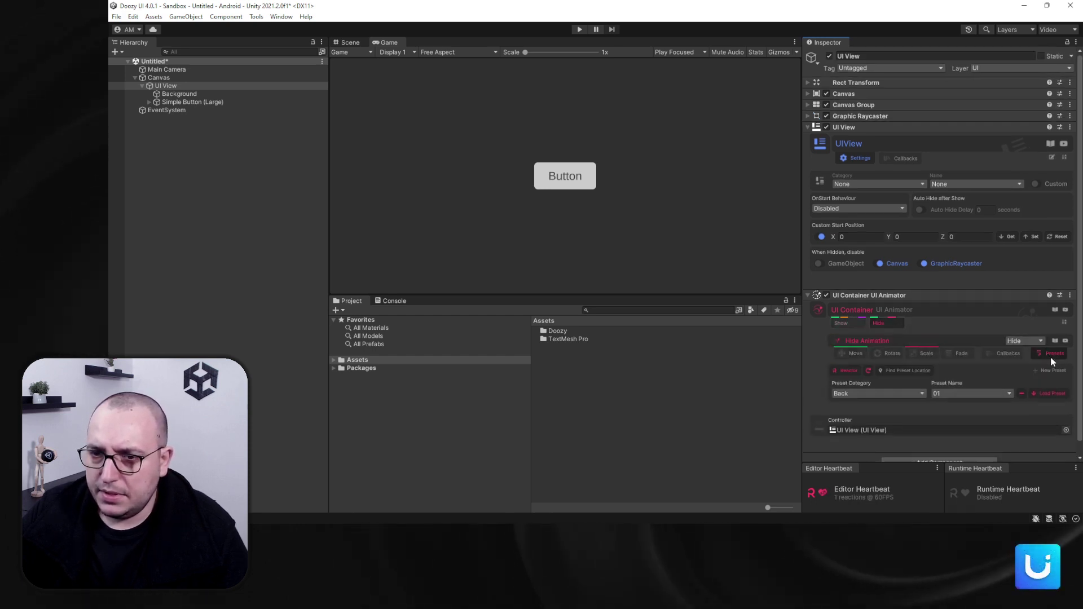
{"action": "left_click", "coordinate": [900, 394]}
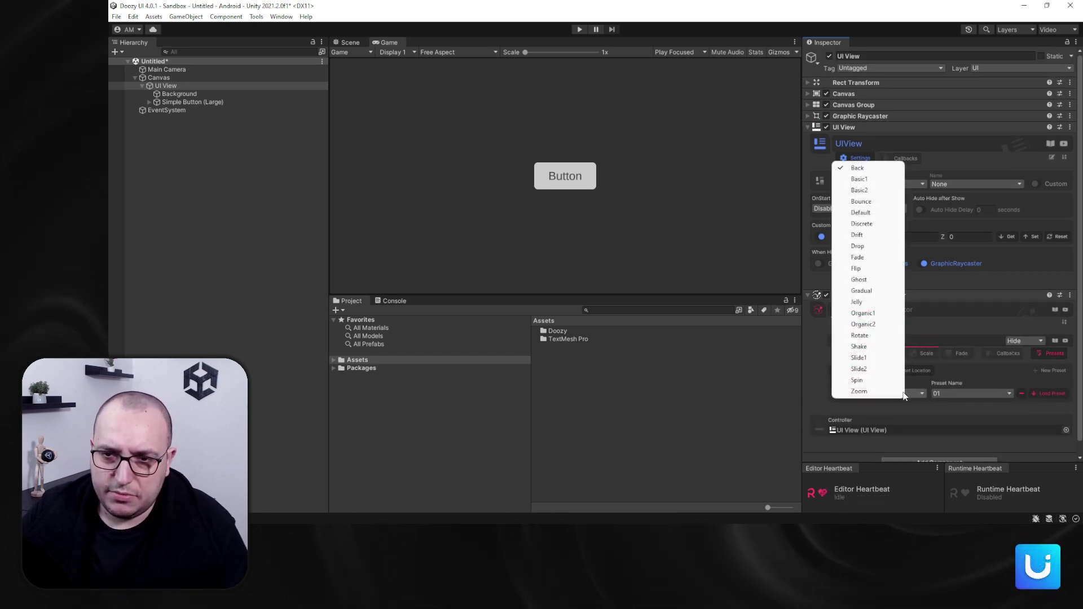
{"action": "left_click", "coordinate": [883, 284]}
{"action": "left_click", "coordinate": [959, 391]}
{"action": "left_click", "coordinate": [956, 461]}
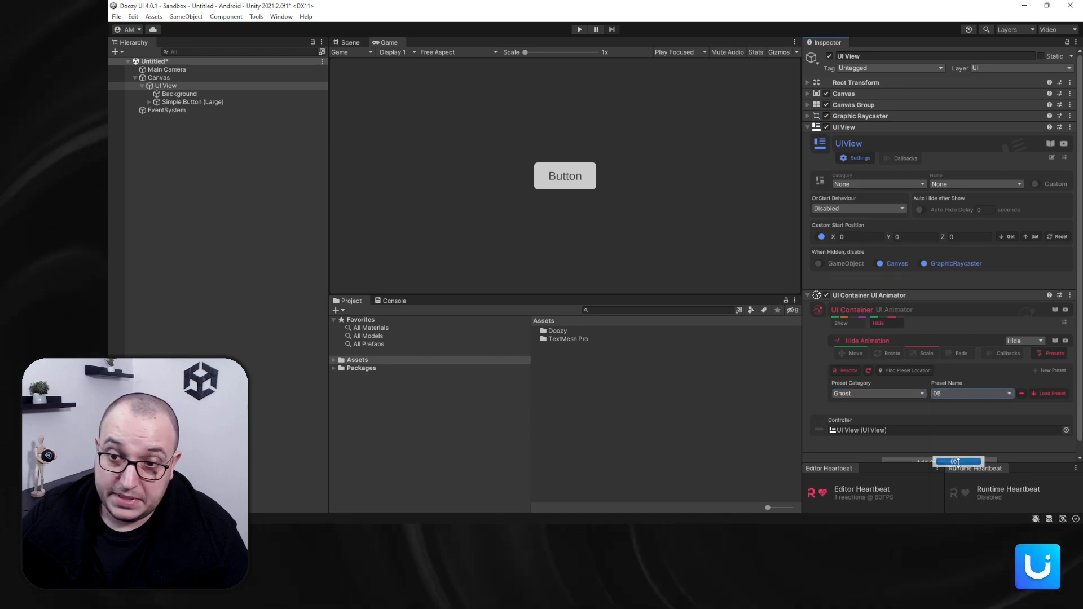
{"action": "left_click", "coordinate": [1064, 393]}
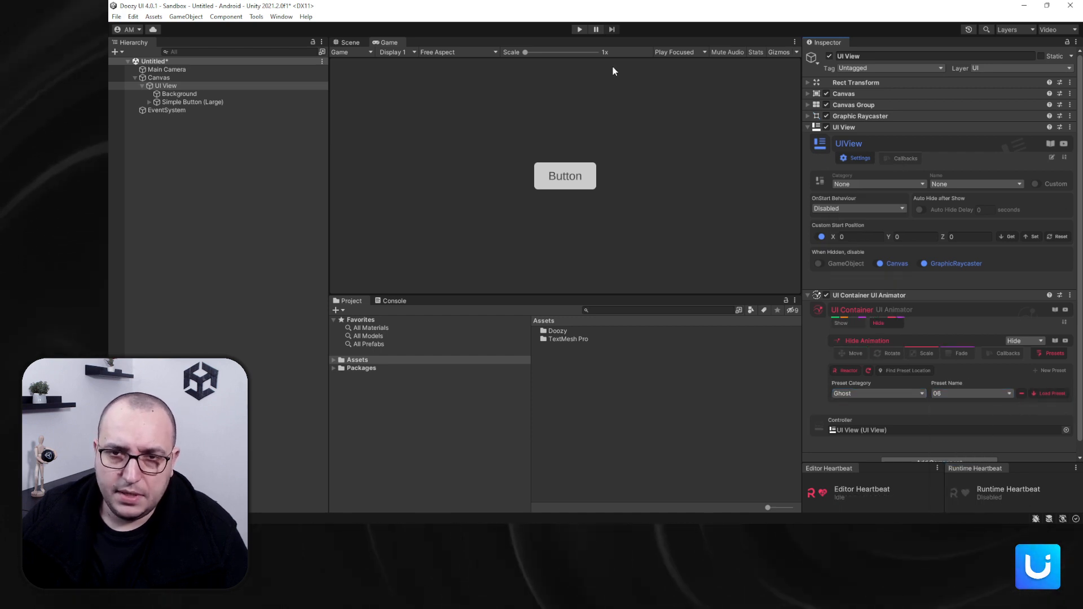
Run the scene and repeatedly hide and show the UI View to preview its animations, ending on Scene view
{"action": "left_click", "coordinate": [578, 30]}
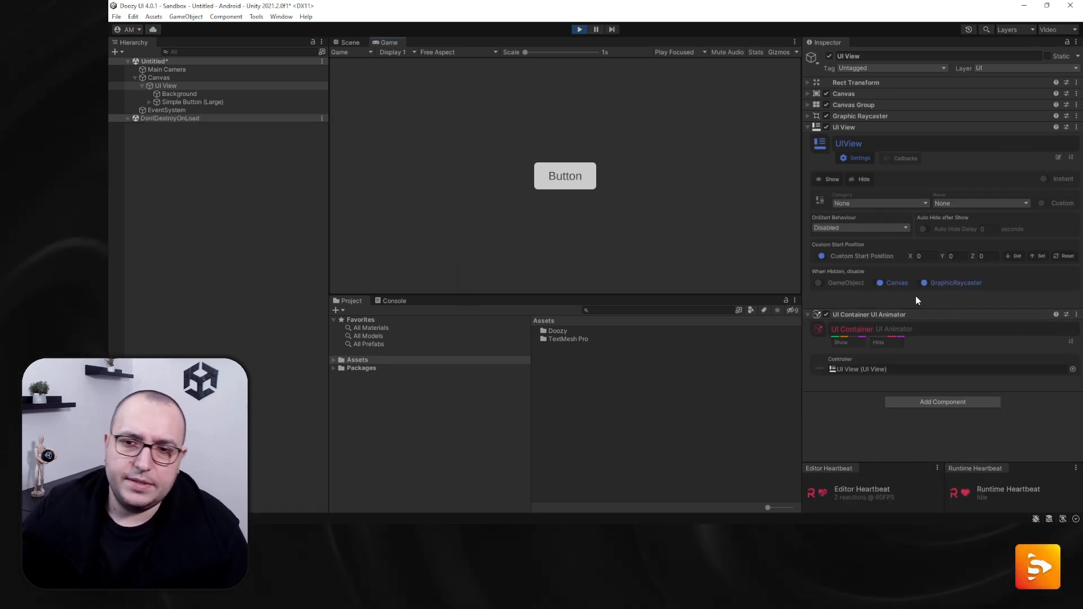
{"action": "left_click", "coordinate": [855, 180]}
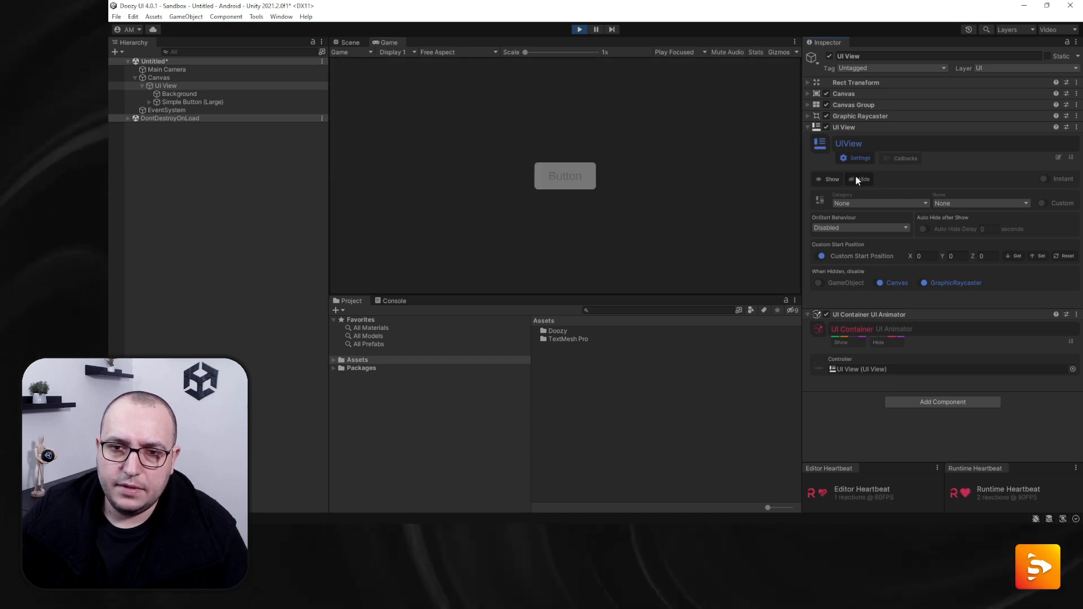
{"action": "left_click", "coordinate": [833, 182]}
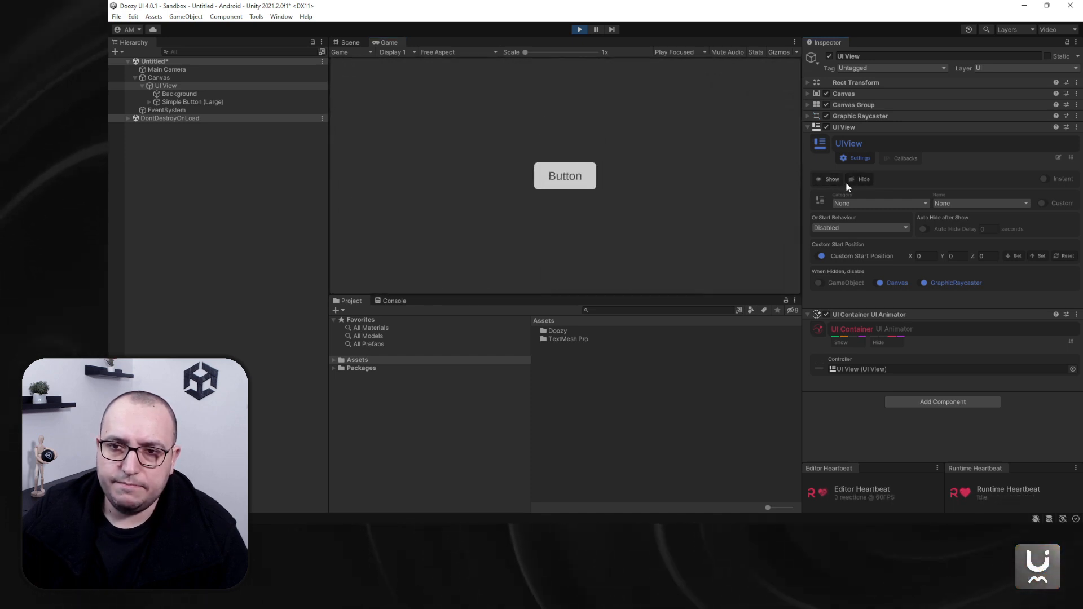
{"action": "left_click", "coordinate": [845, 182]}
{"action": "left_click", "coordinate": [833, 184]}
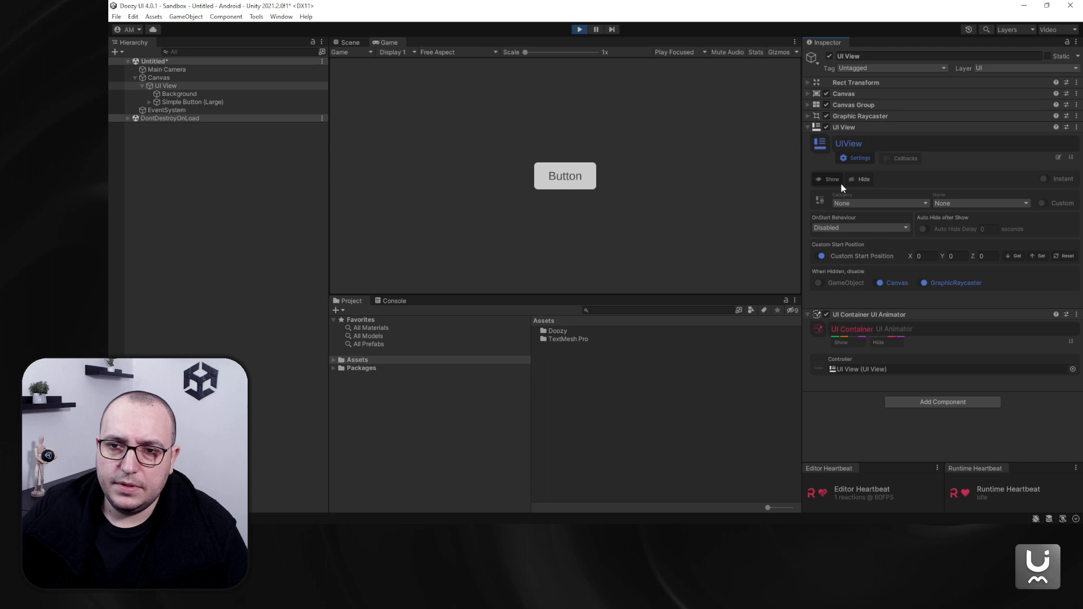
{"action": "left_click", "coordinate": [852, 182]}
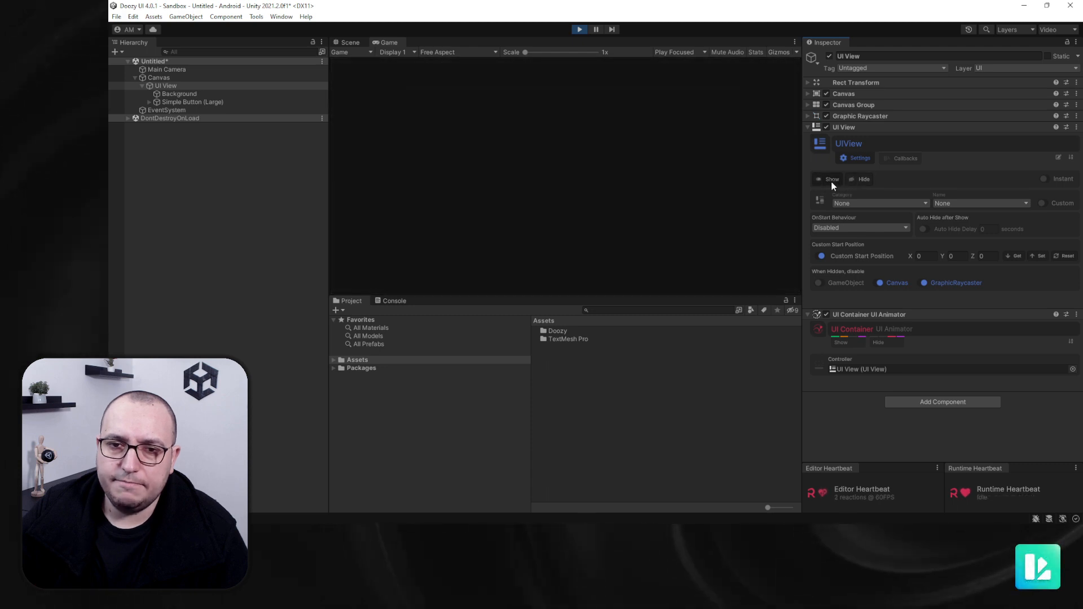
{"action": "left_click", "coordinate": [834, 182]}
{"action": "left_click", "coordinate": [860, 181]}
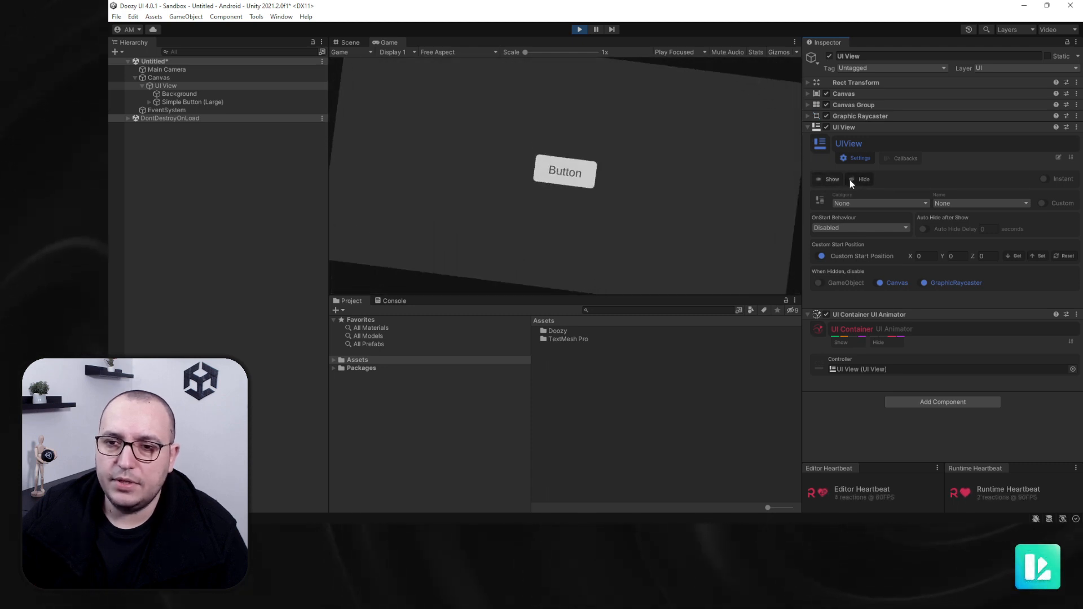
{"action": "left_click", "coordinate": [349, 42]}
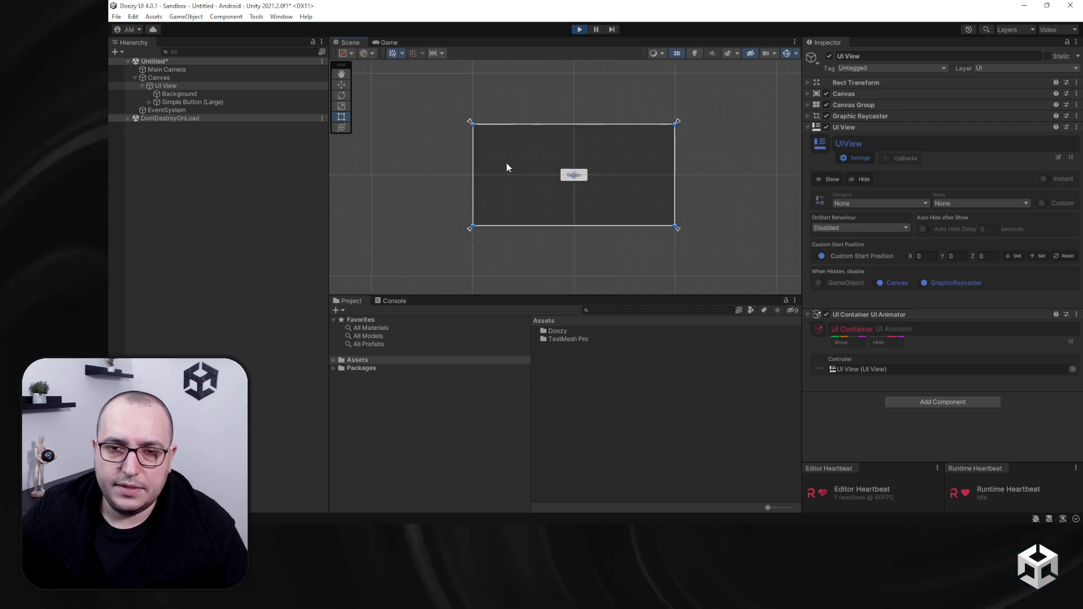
Give the UI View's show animation the Drift preset category and preview it
{"action": "left_click", "coordinate": [847, 182]}
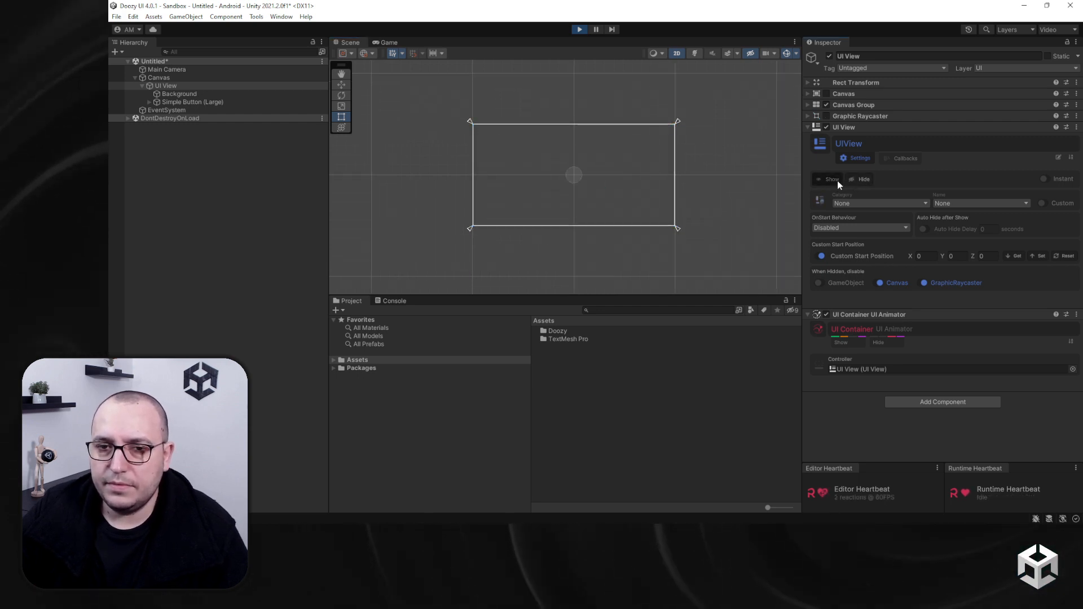
{"action": "left_click", "coordinate": [862, 347]}
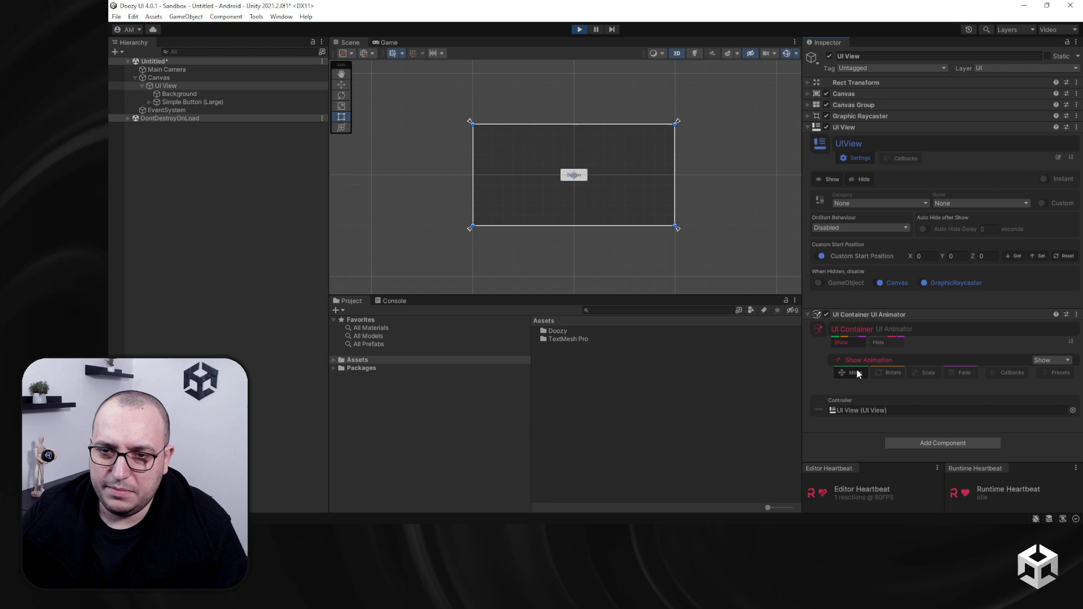
{"action": "left_click", "coordinate": [1057, 374]}
{"action": "scroll", "coordinate": [973, 356], "scroll_direction": "down", "scroll_amount": 2}
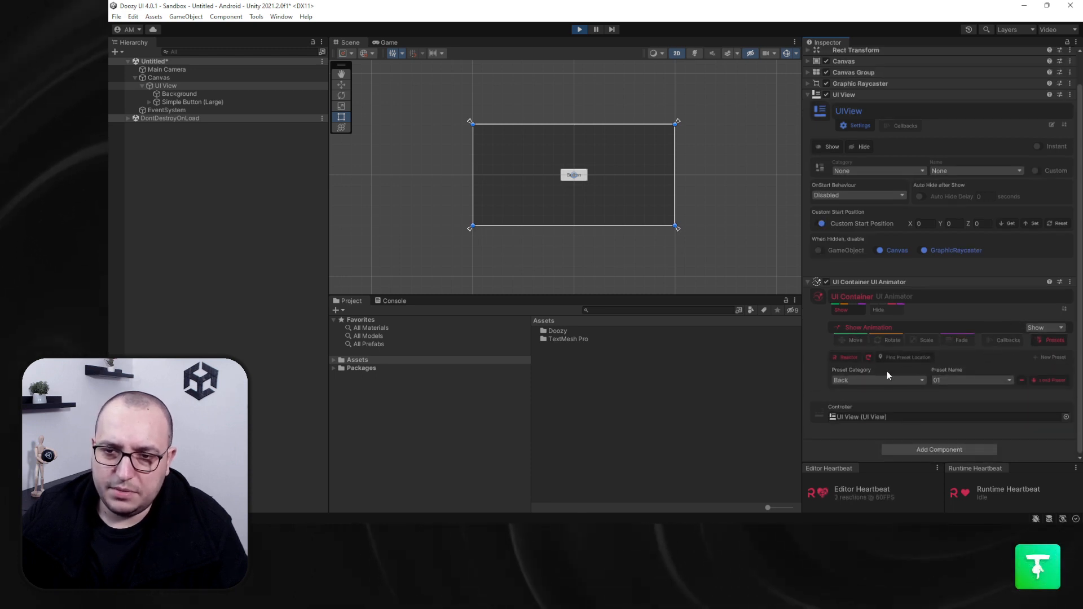
{"action": "left_click", "coordinate": [884, 381]}
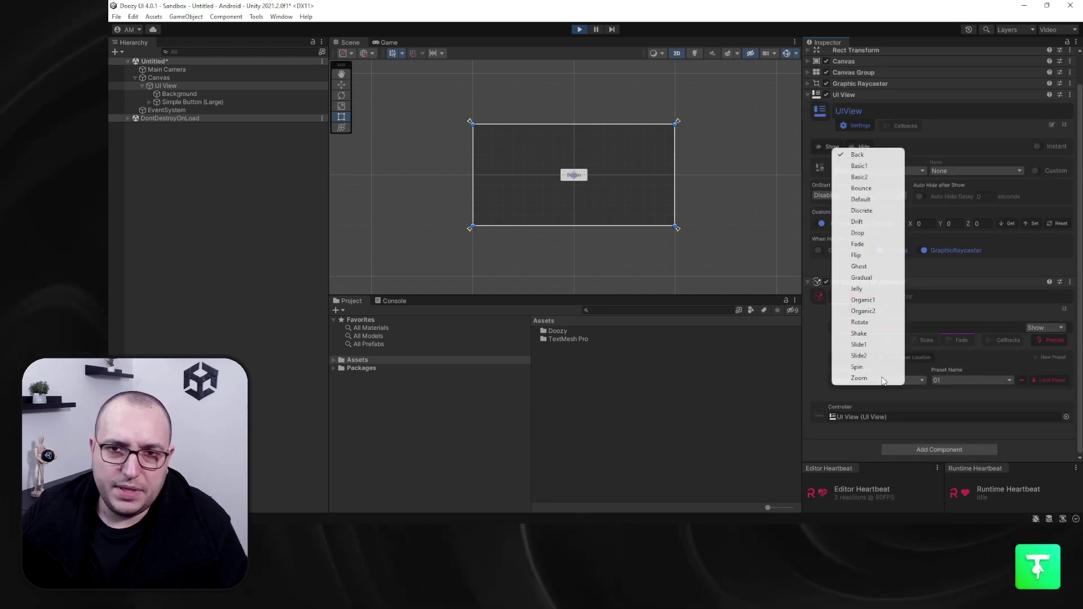
{"action": "left_click", "coordinate": [869, 224]}
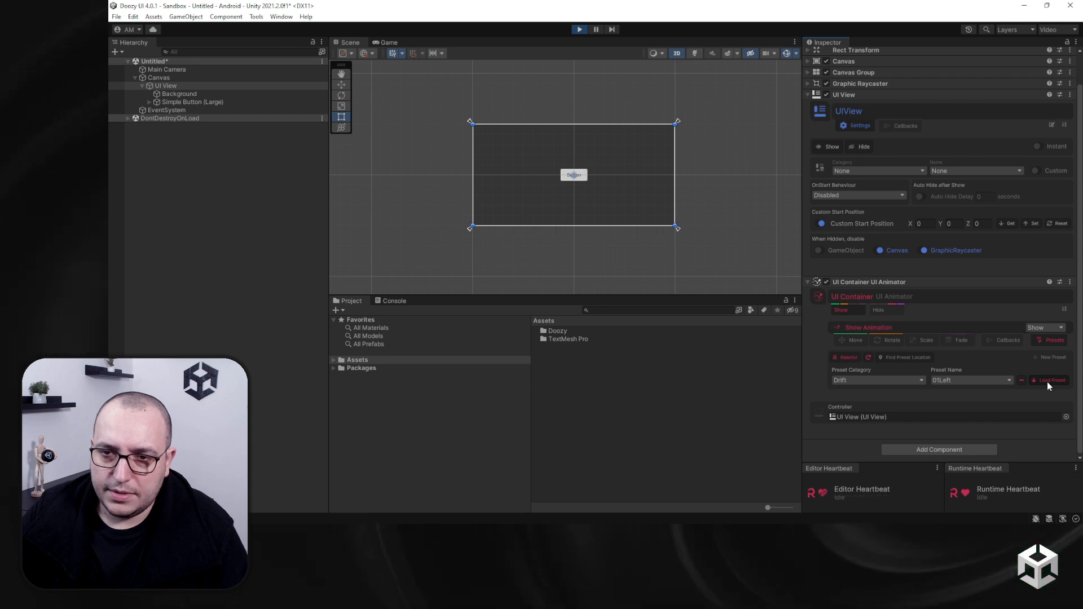
{"action": "left_click", "coordinate": [830, 147]}
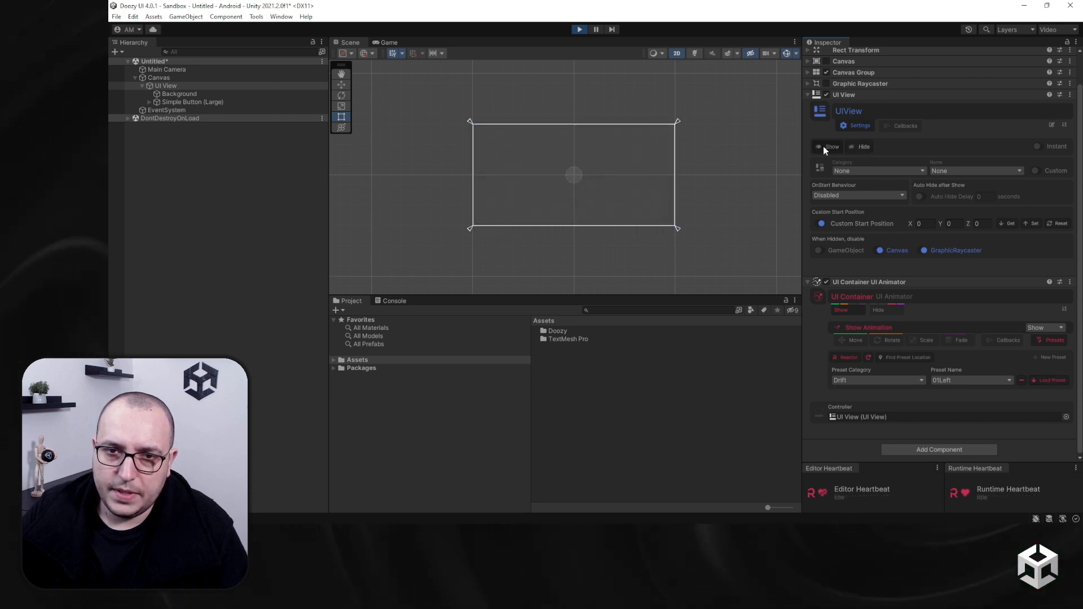
Give the hide animation the Drift 01Right preset and preview the view hiding
{"action": "left_click", "coordinate": [885, 314]}
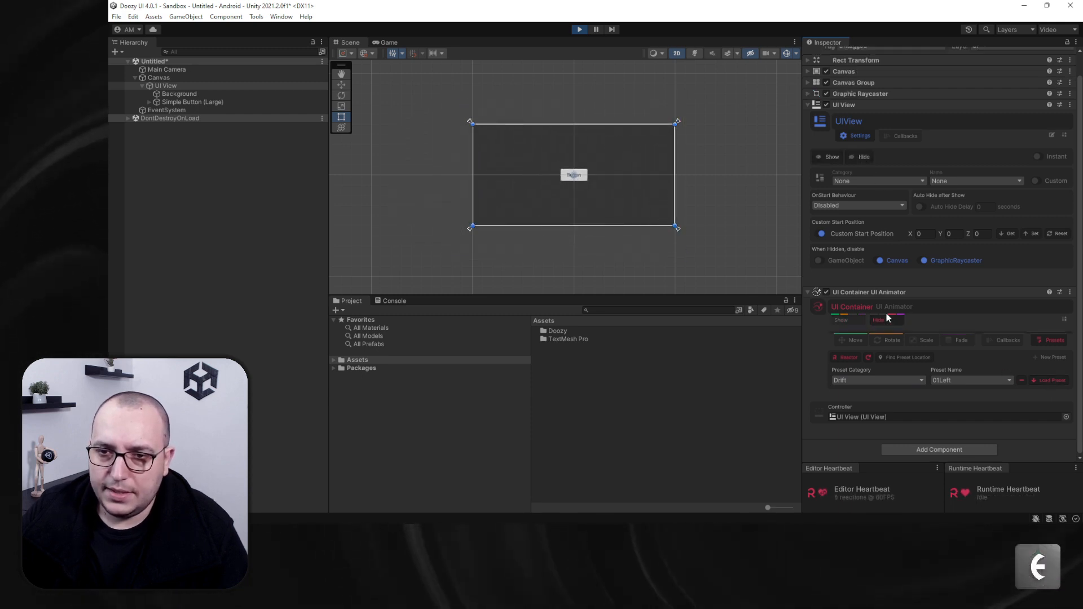
{"action": "left_click", "coordinate": [1053, 375]}
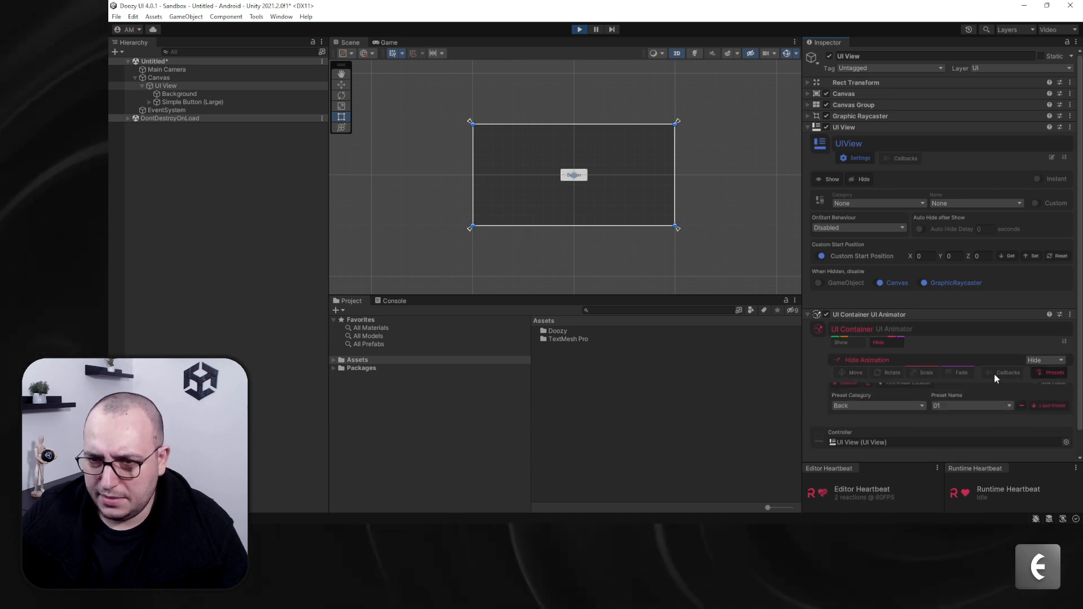
{"action": "left_click", "coordinate": [884, 412]}
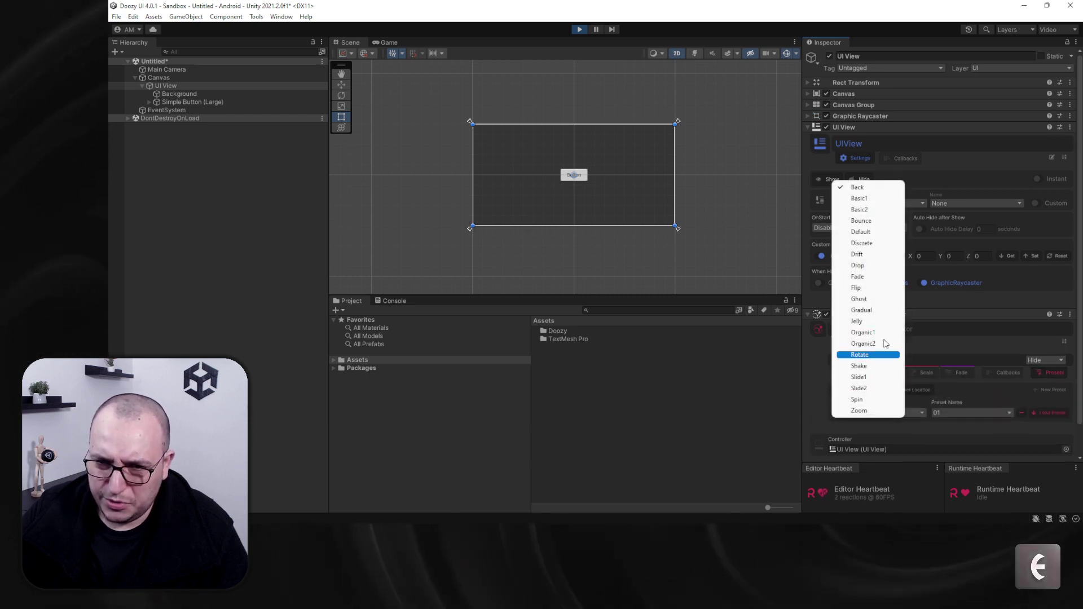
{"action": "left_click", "coordinate": [876, 254]}
{"action": "left_click", "coordinate": [973, 411]}
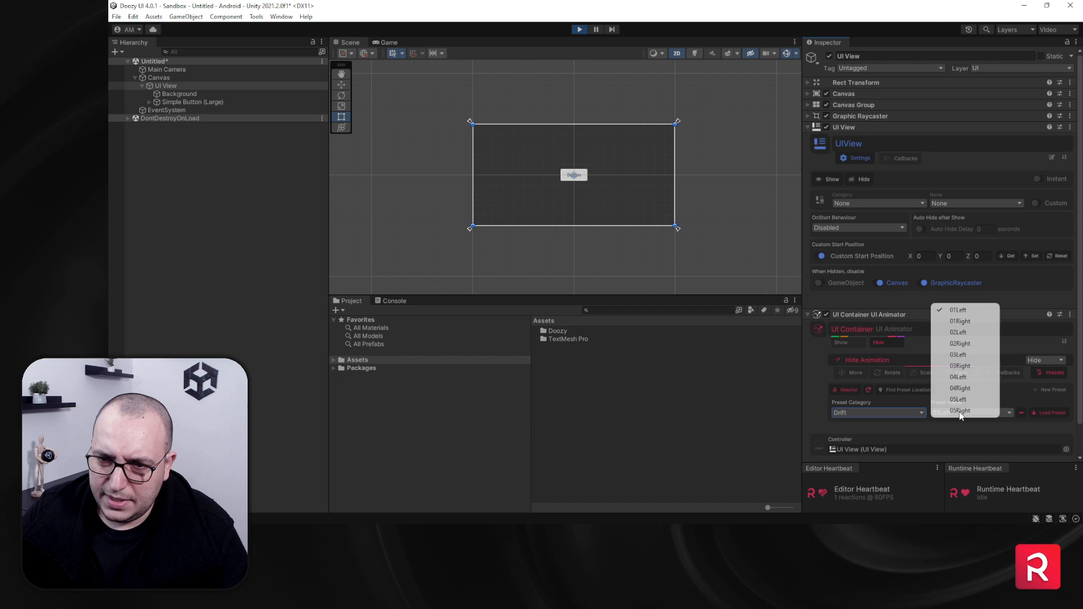
{"action": "left_click", "coordinate": [966, 326]}
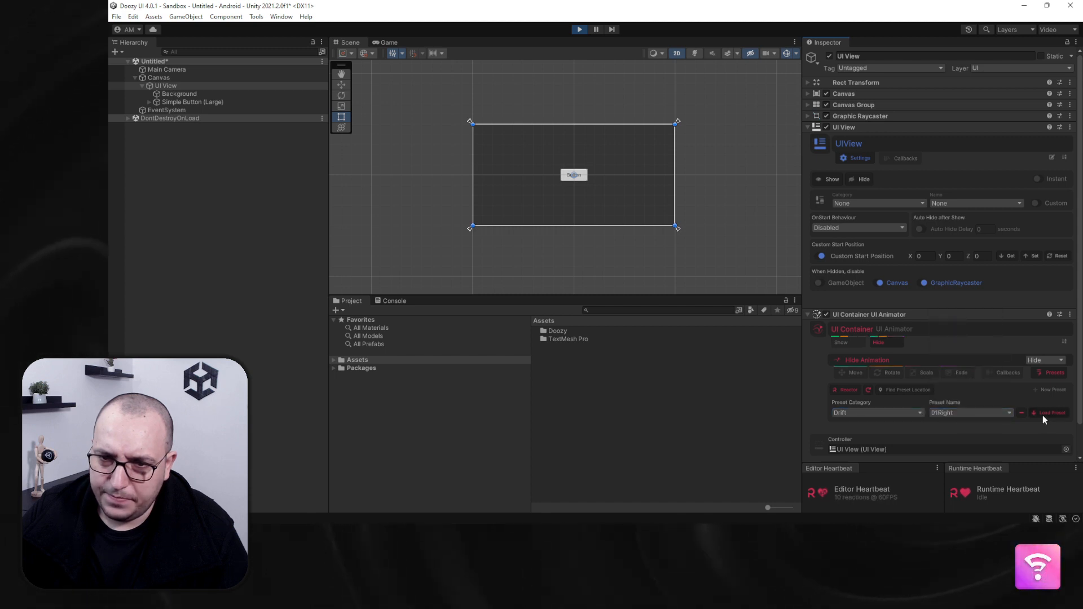
{"action": "left_click", "coordinate": [857, 181]}
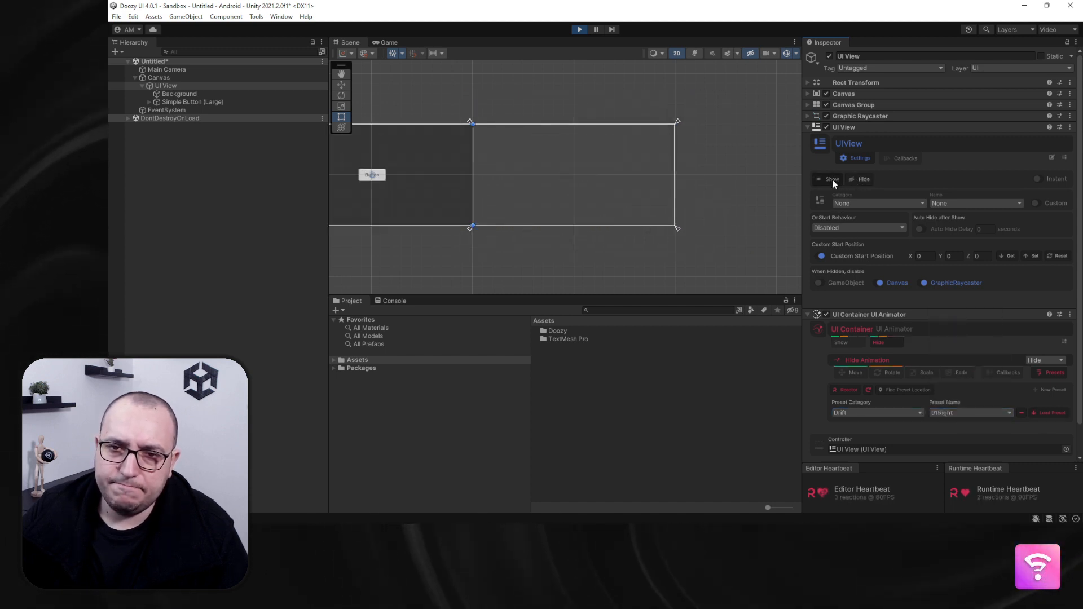
Preview the view hiding and showing in the Game view, then copy the UI Container UI Animator component
{"action": "left_click", "coordinate": [388, 42]}
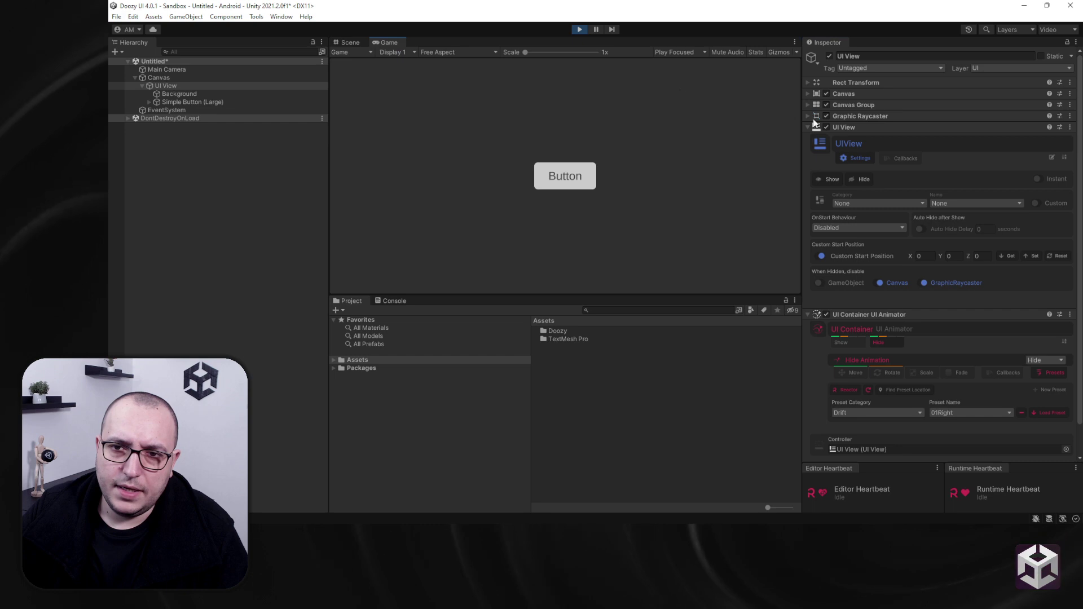
{"action": "left_click", "coordinate": [860, 180]}
{"action": "left_click", "coordinate": [839, 181]}
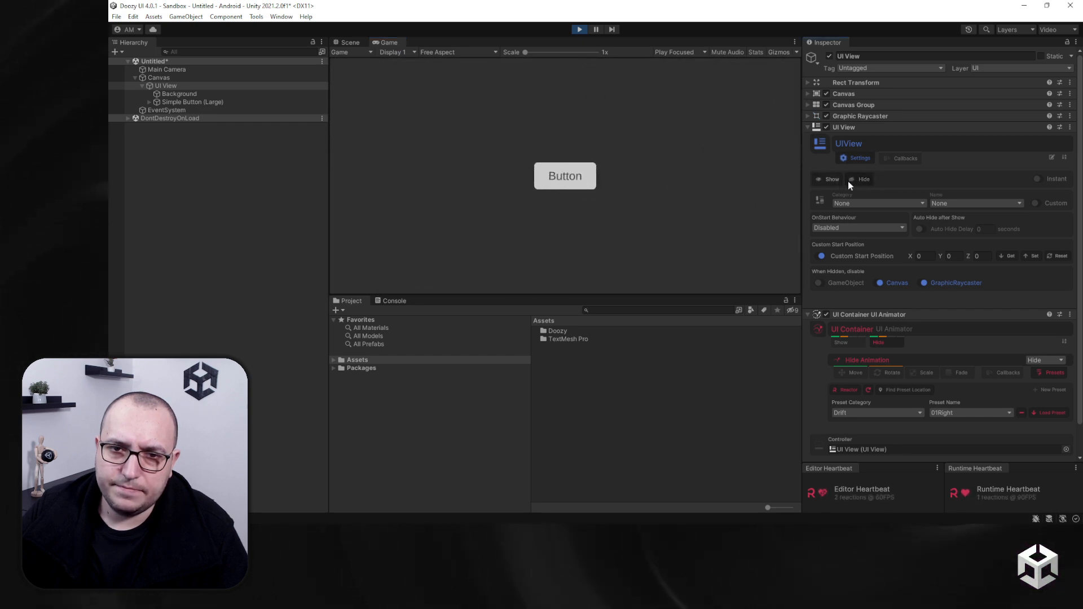
{"action": "left_click", "coordinate": [852, 181]}
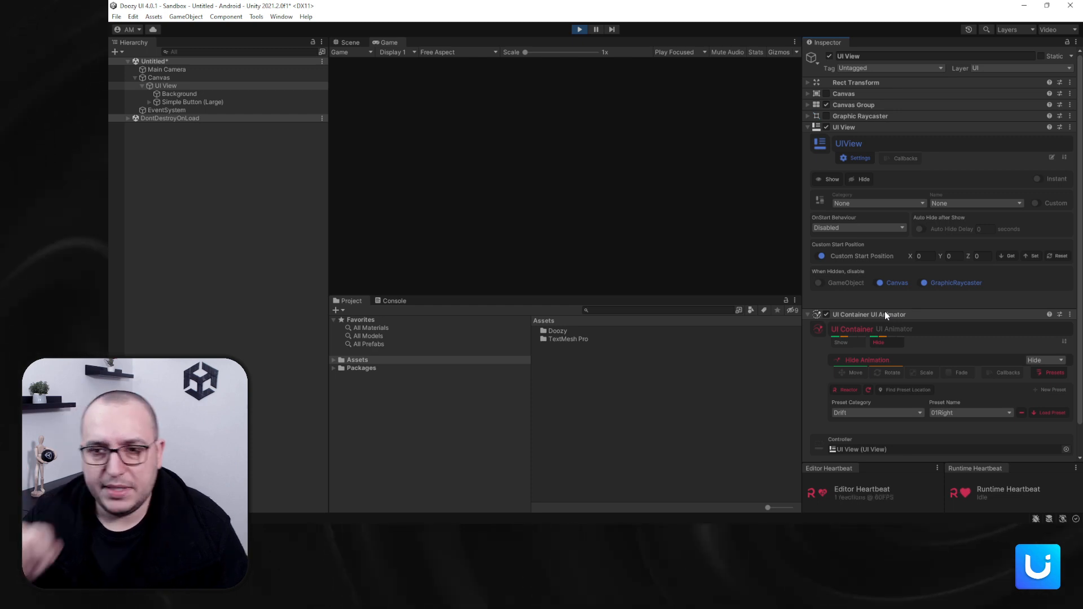
{"action": "right_click", "coordinate": [885, 313]}
{"action": "left_click", "coordinate": [948, 370]}
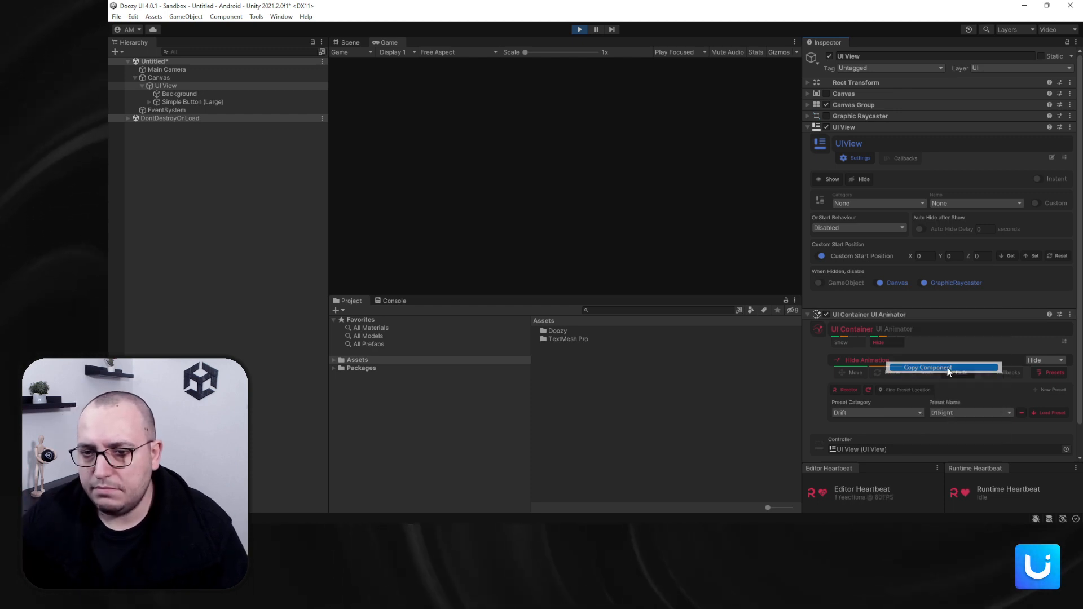
Stop play mode, paste the animator component values back, and run the scene again
{"action": "left_click", "coordinate": [579, 29]}
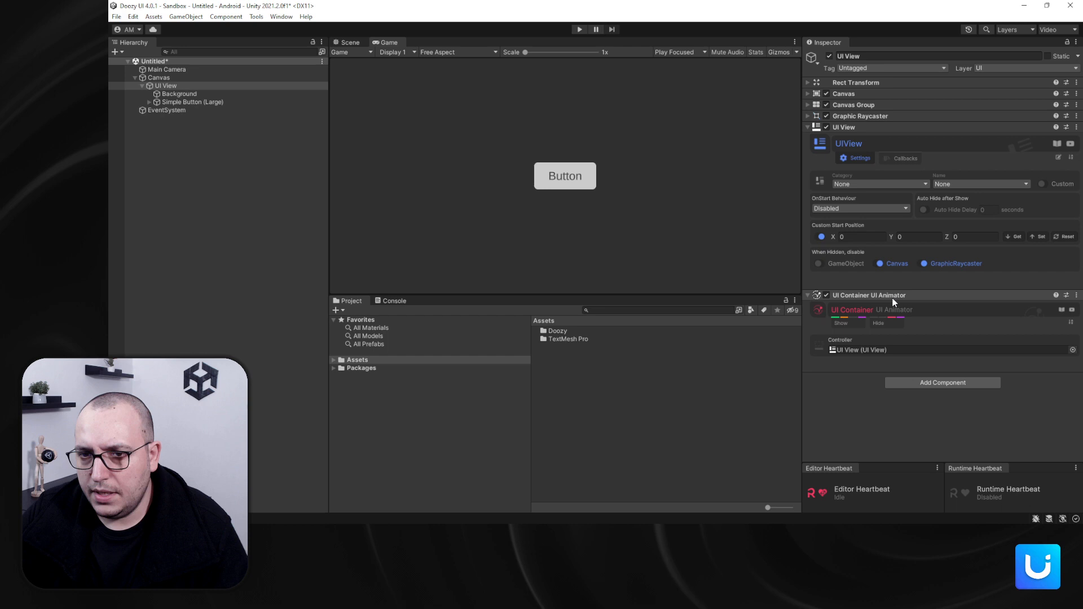
{"action": "right_click", "coordinate": [893, 297]}
{"action": "left_click", "coordinate": [966, 377]}
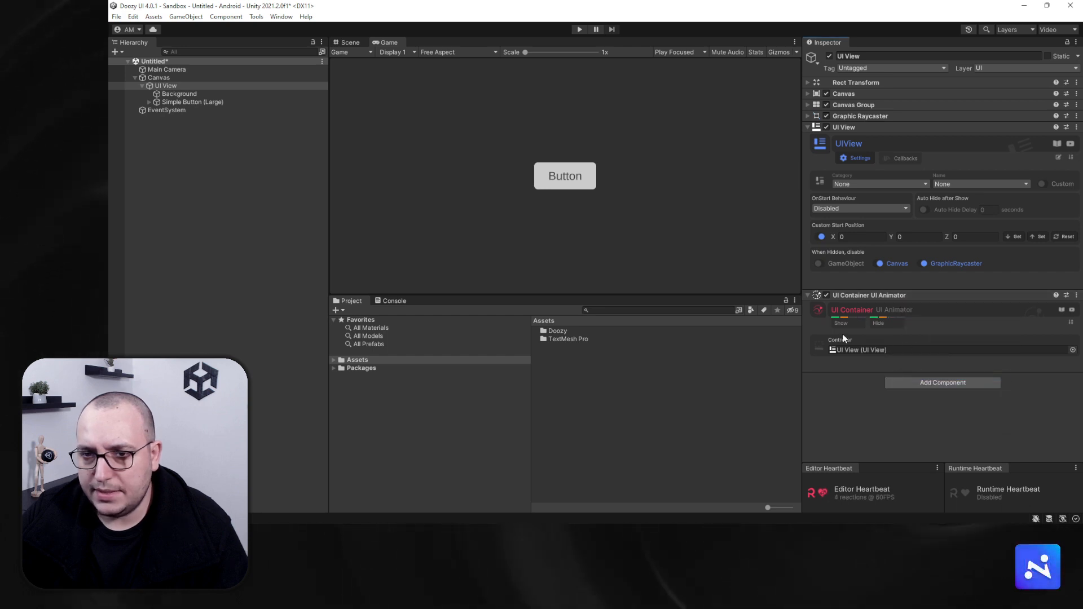
{"action": "left_click", "coordinate": [579, 29]}
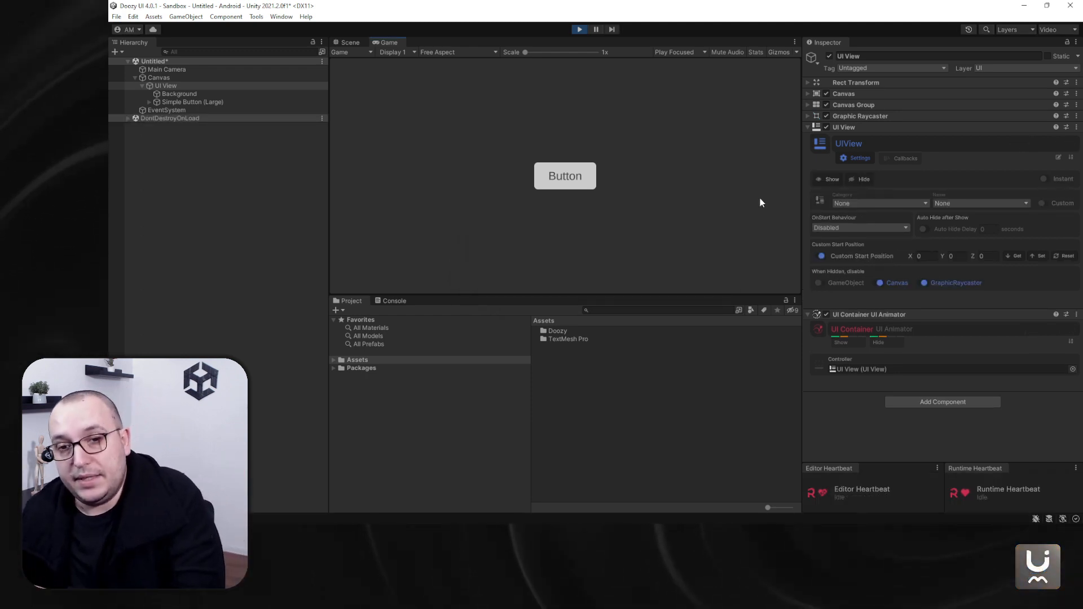
Hide and show the UI View in play mode, then stop running the scene
{"action": "left_click", "coordinate": [857, 180]}
{"action": "left_click", "coordinate": [834, 183]}
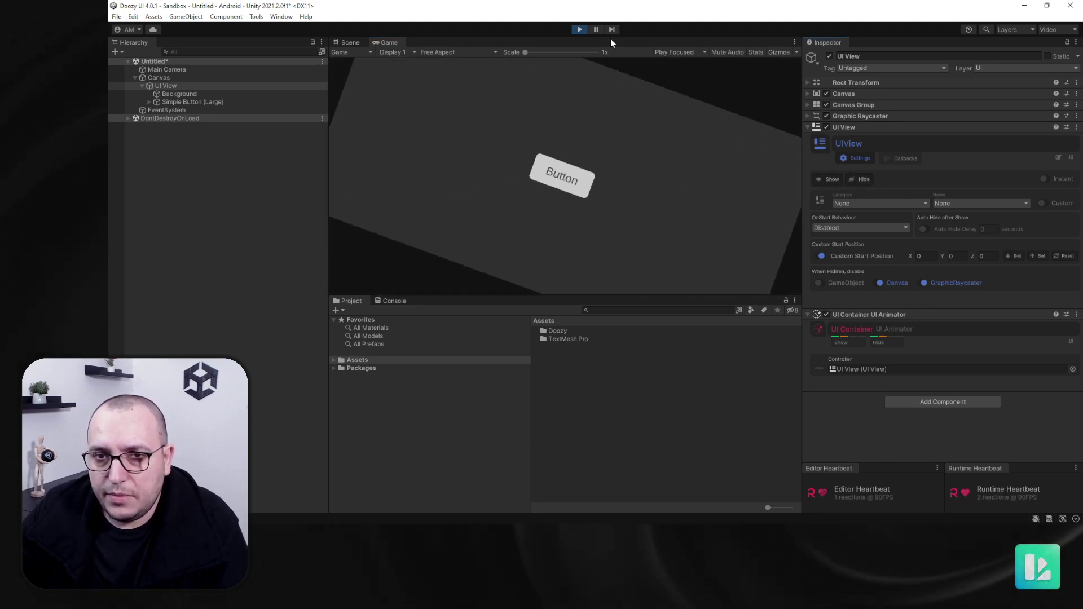
{"action": "left_click", "coordinate": [579, 30]}
Select the Background object and toggle its Image component off and on
{"action": "left_click", "coordinate": [173, 93]}
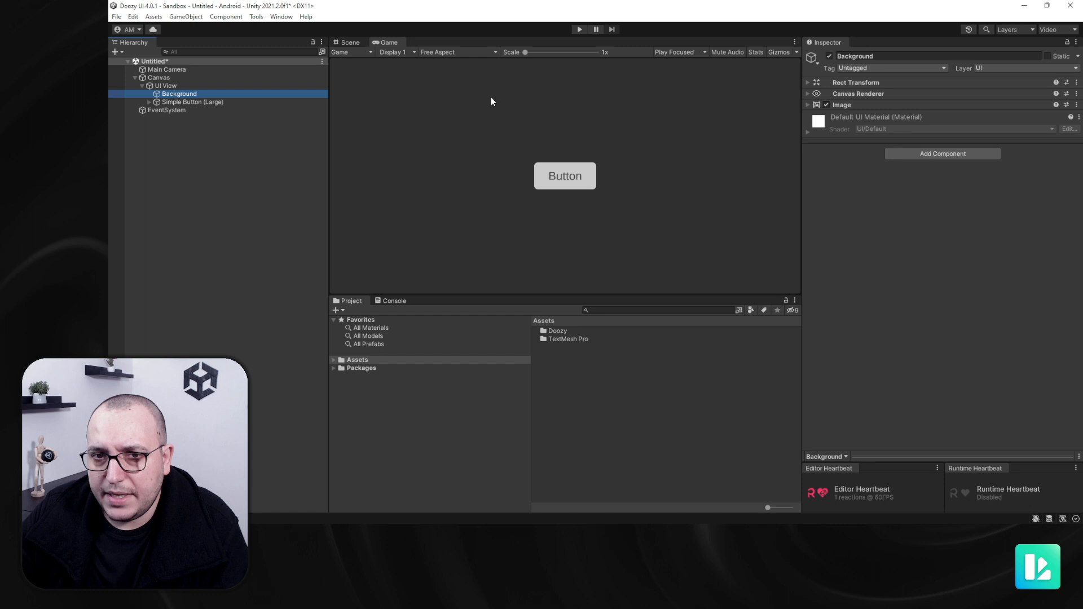
{"action": "left_click", "coordinate": [825, 105]}
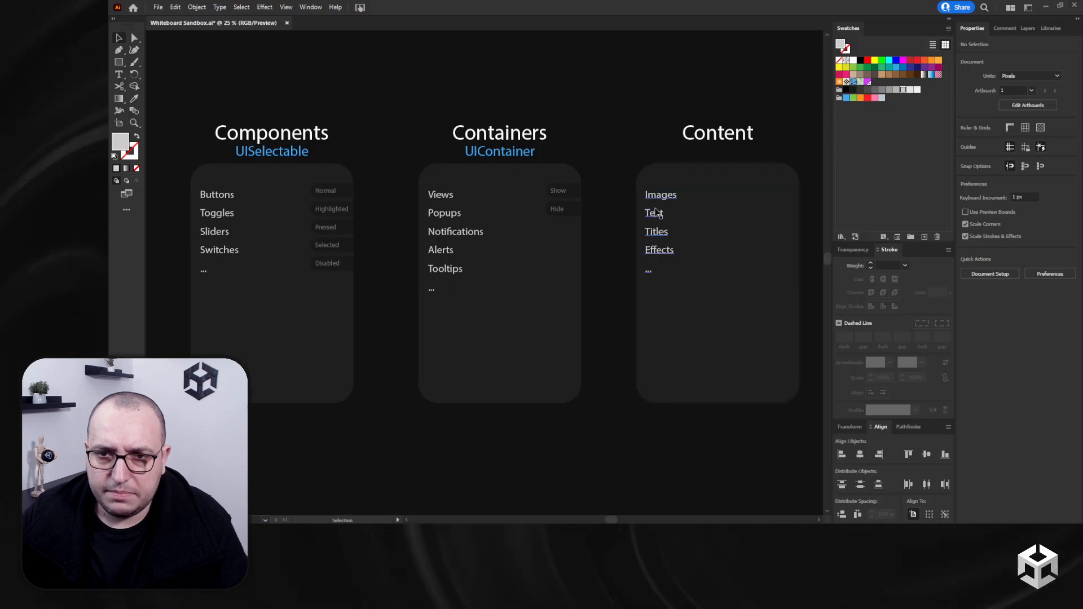
{"action": "left_click", "coordinate": [1047, 7]}
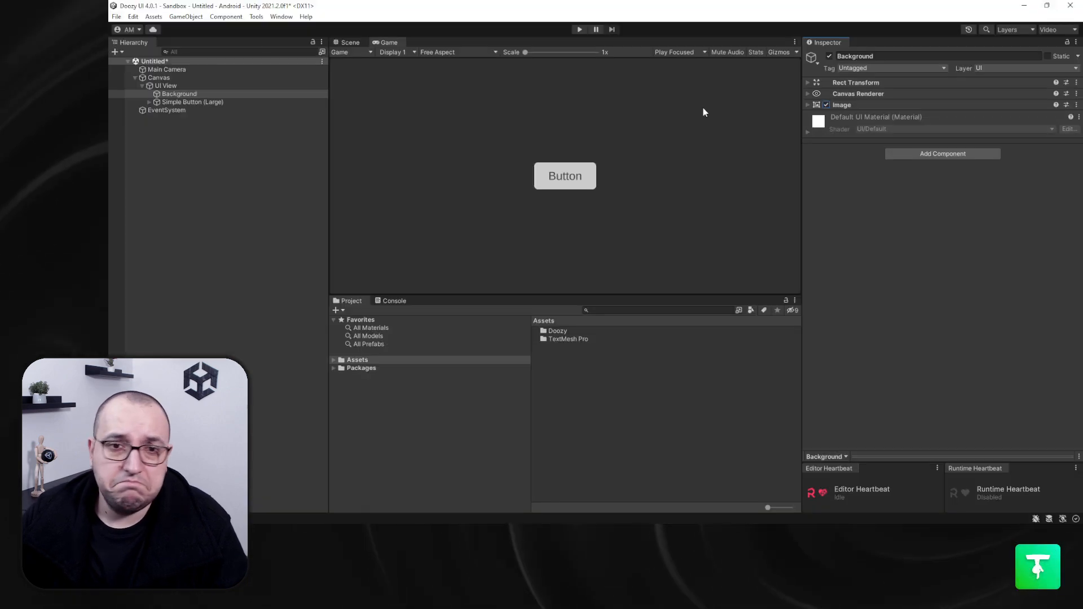
Add a TextMeshPro text object under UI View and drag it up above the button
{"action": "right_click", "coordinate": [180, 86]}
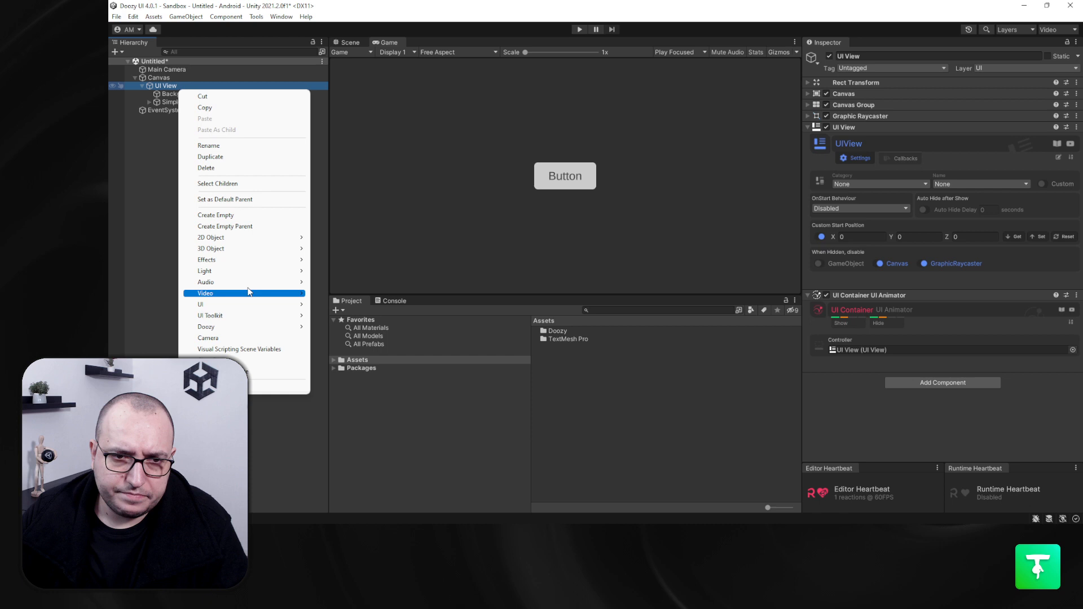
{"action": "mouse_move", "coordinate": [246, 304]}
{"action": "left_click", "coordinate": [347, 316]}
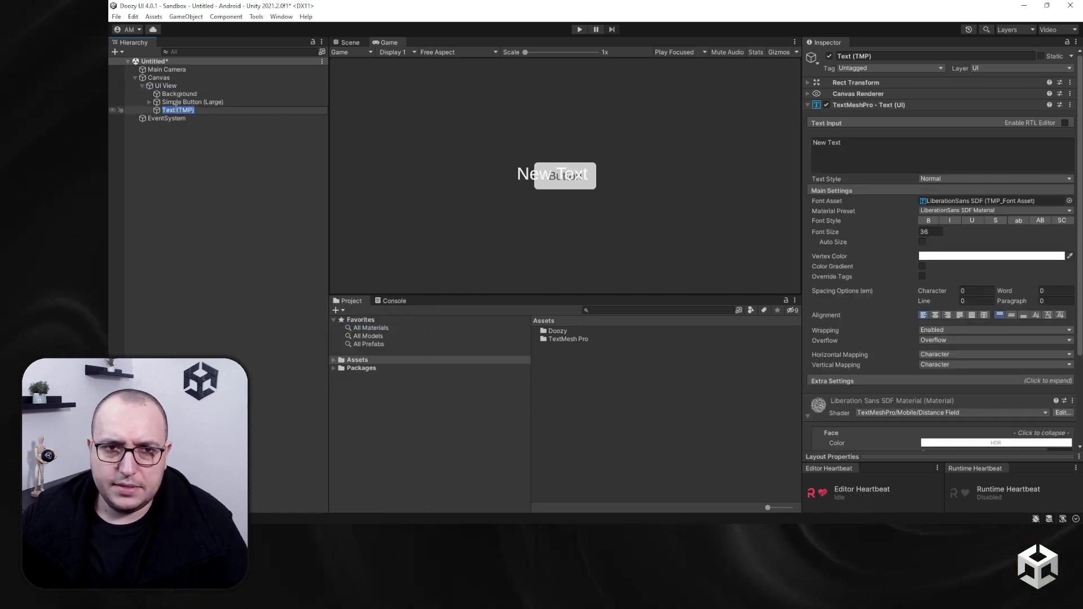
{"action": "left_click", "coordinate": [349, 42]}
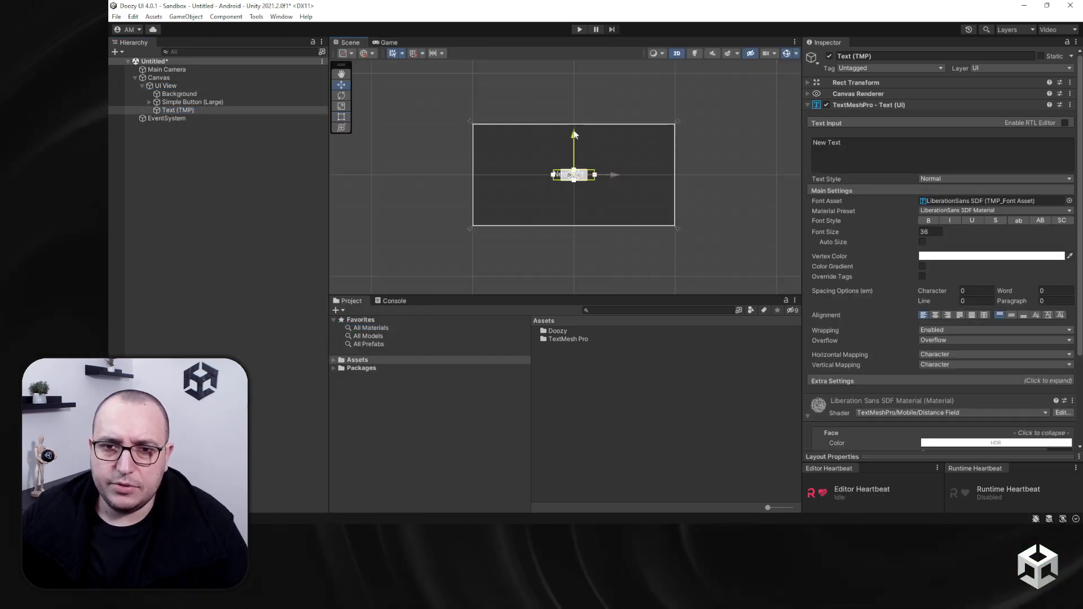
{"action": "left_click_drag", "start_coordinate": [574, 136], "coordinate": [574, 107]}
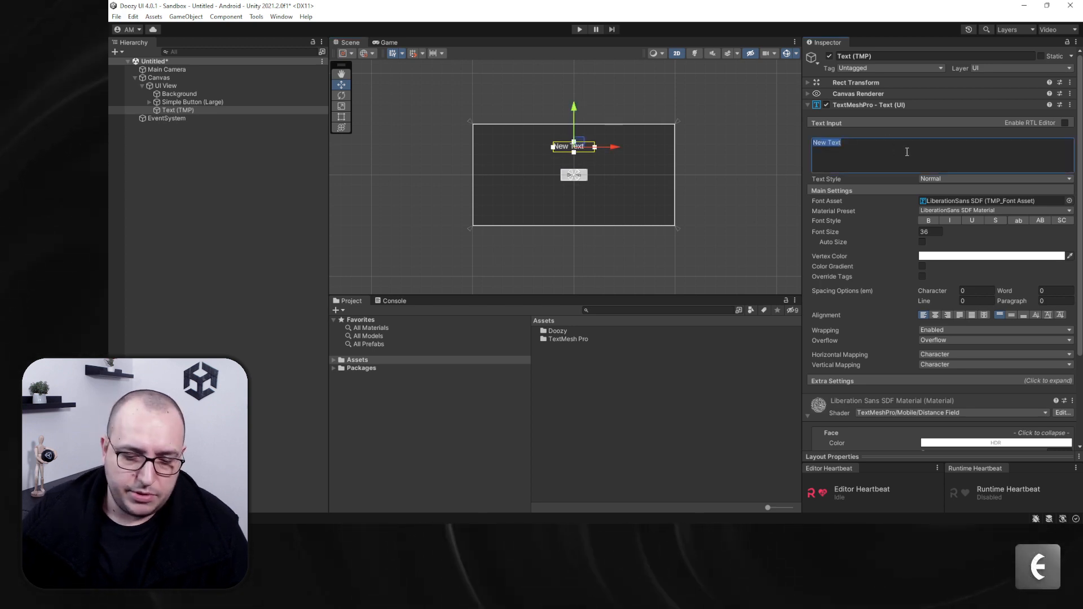
{"action": "type", "text": "TITLE"}
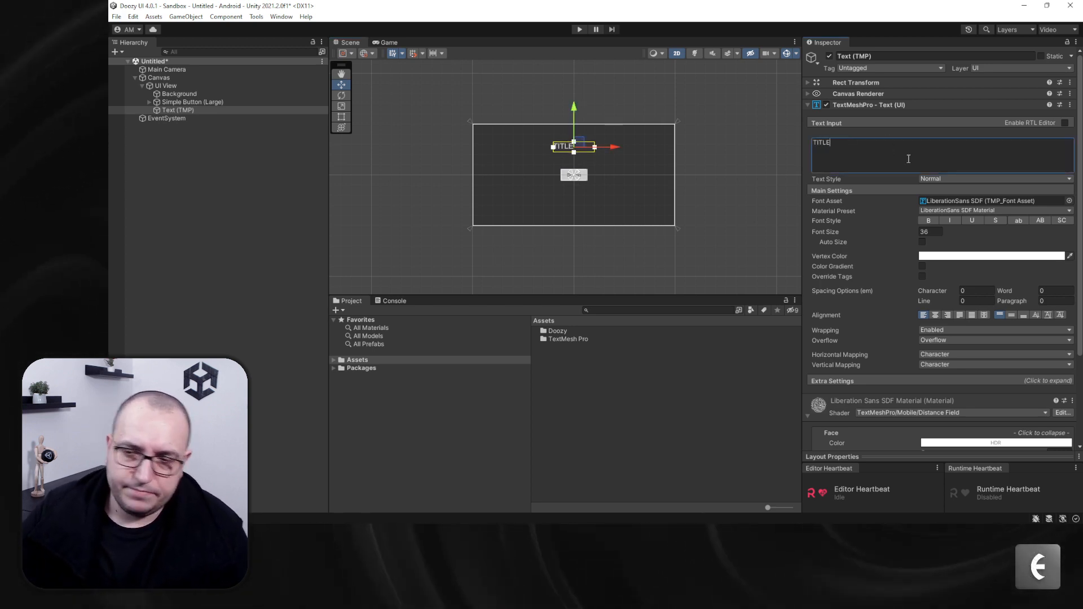
{"action": "left_click", "coordinate": [651, 250]}
{"action": "scroll", "coordinate": [619, 186], "scroll_direction": "up", "scroll_amount": 2}
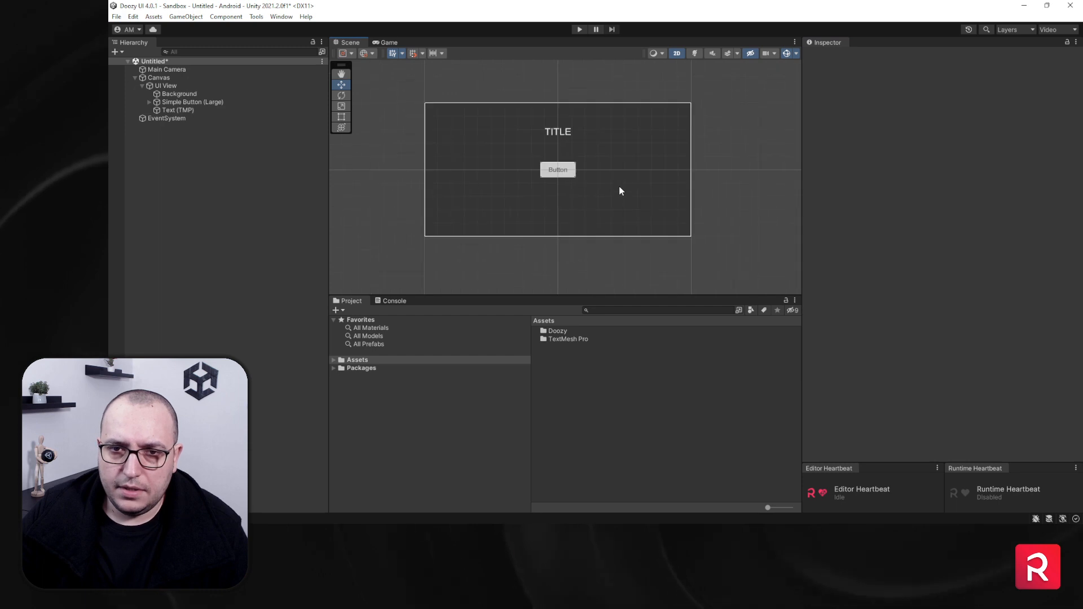
{"action": "scroll", "coordinate": [611, 194], "scroll_direction": "up", "scroll_amount": 2}
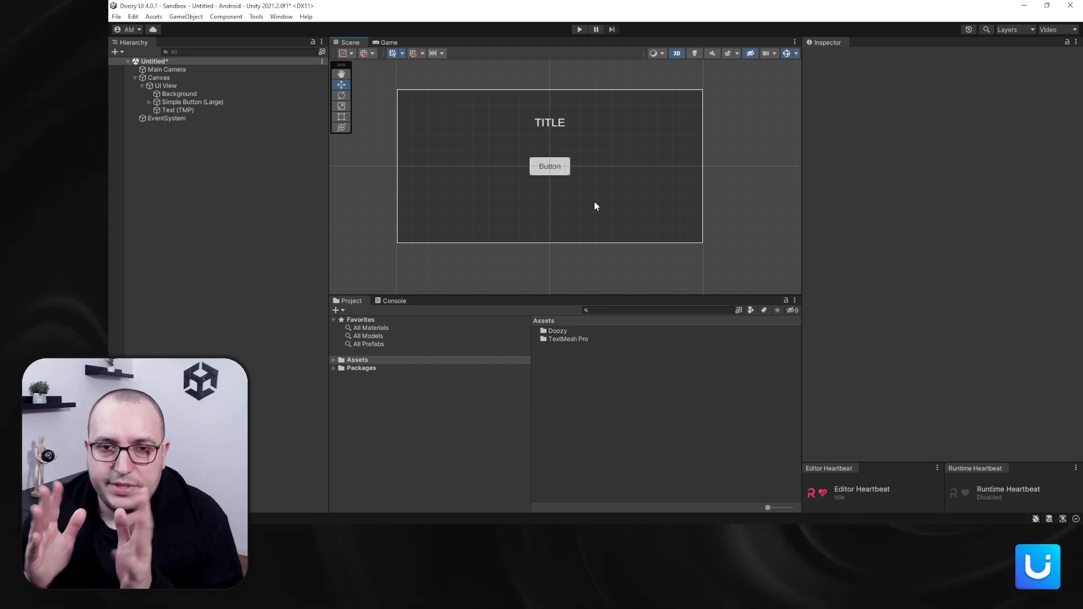
{"action": "left_click", "coordinate": [177, 93]}
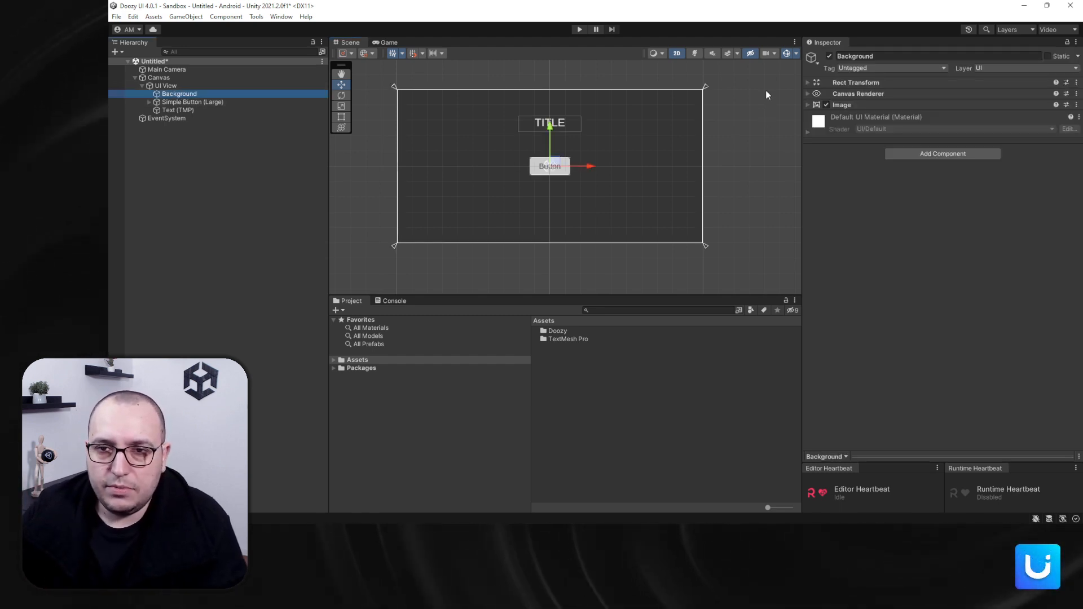
{"action": "left_click", "coordinate": [829, 56]}
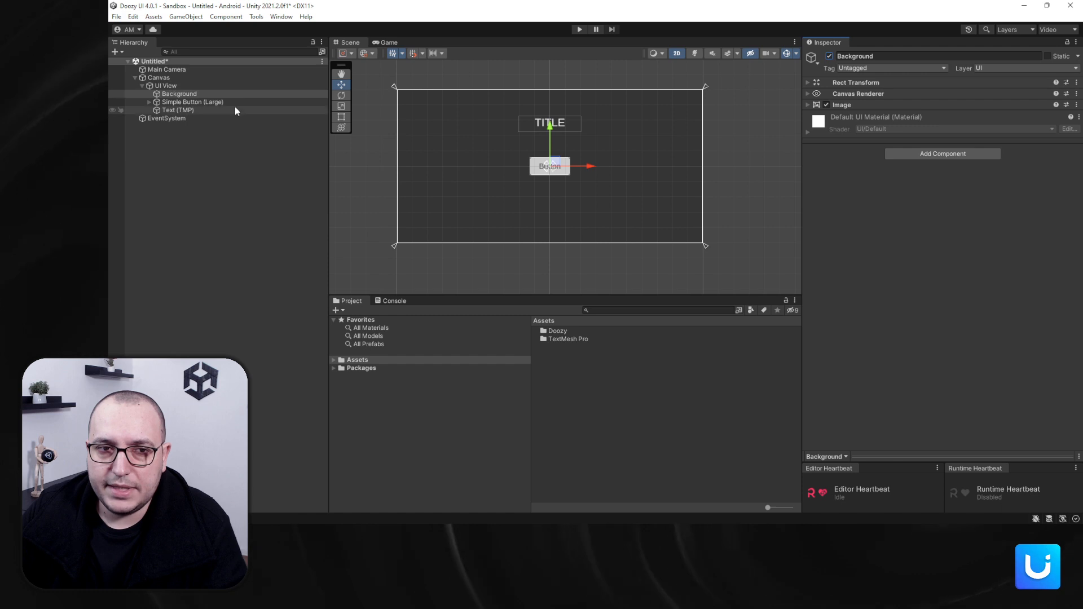
{"action": "left_click", "coordinate": [178, 110]}
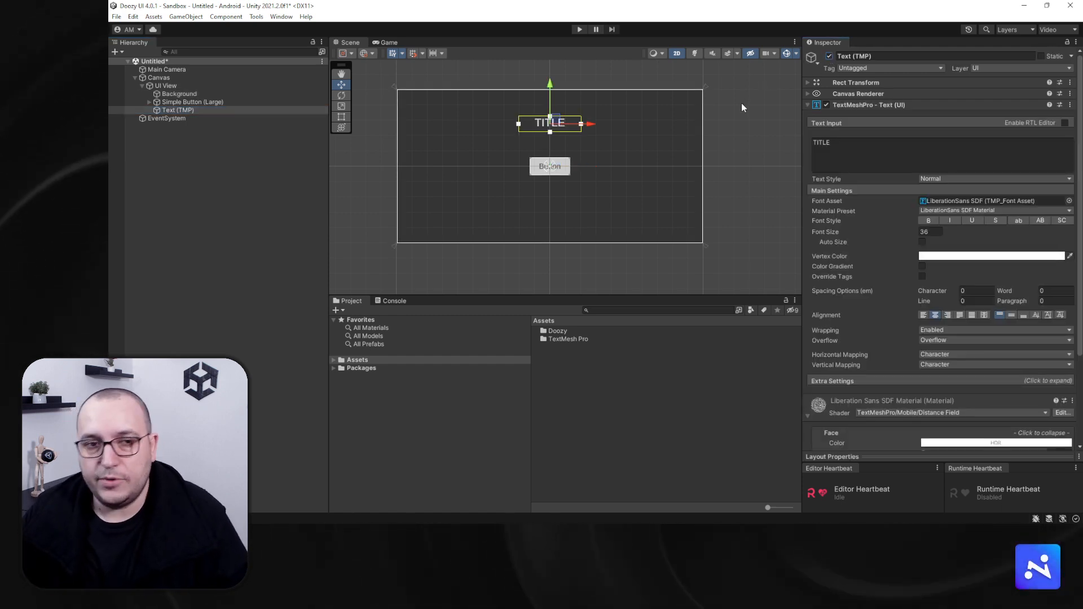
{"action": "left_click", "coordinate": [203, 101]}
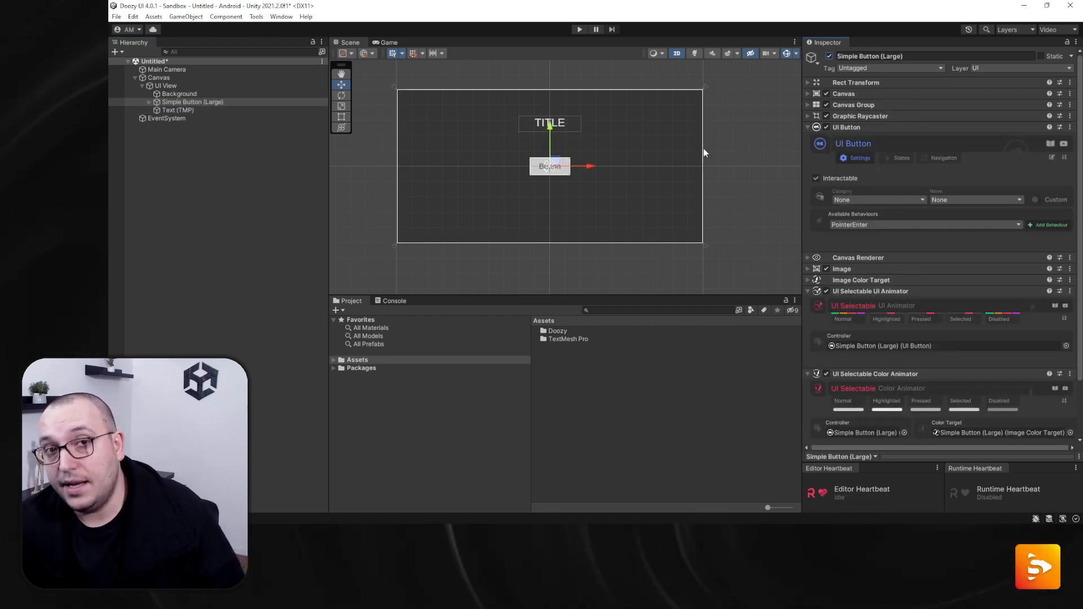
Select the UI View object in the Hierarchy to inspect it
{"action": "left_click", "coordinate": [233, 86]}
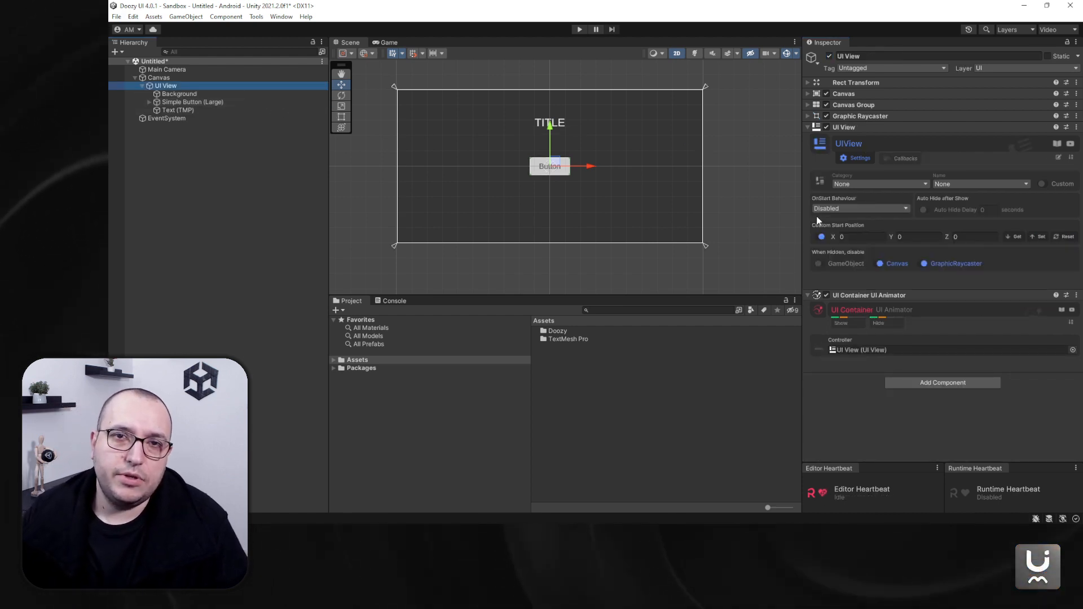